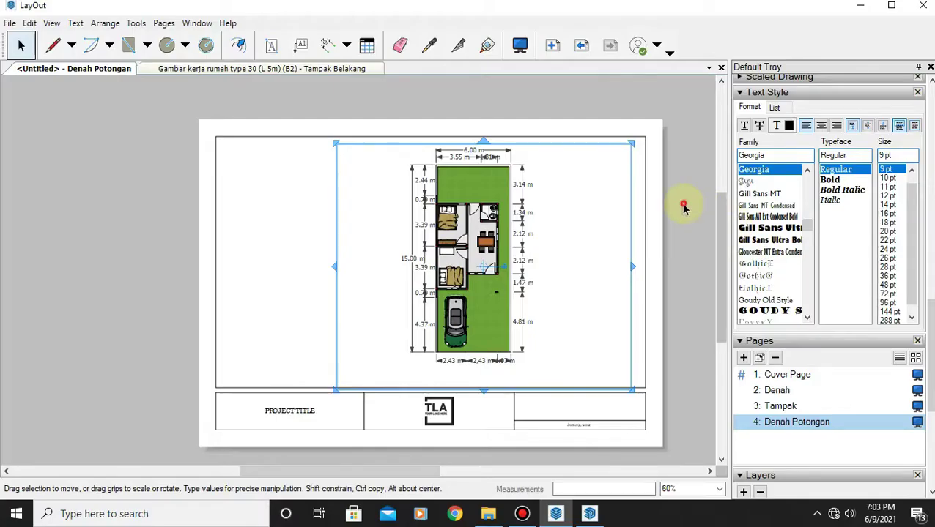
Step: Clear the floor-plan selection, then try and cancel sharing a layer across pages
click(681, 202)
drag(931, 314, 930, 374)
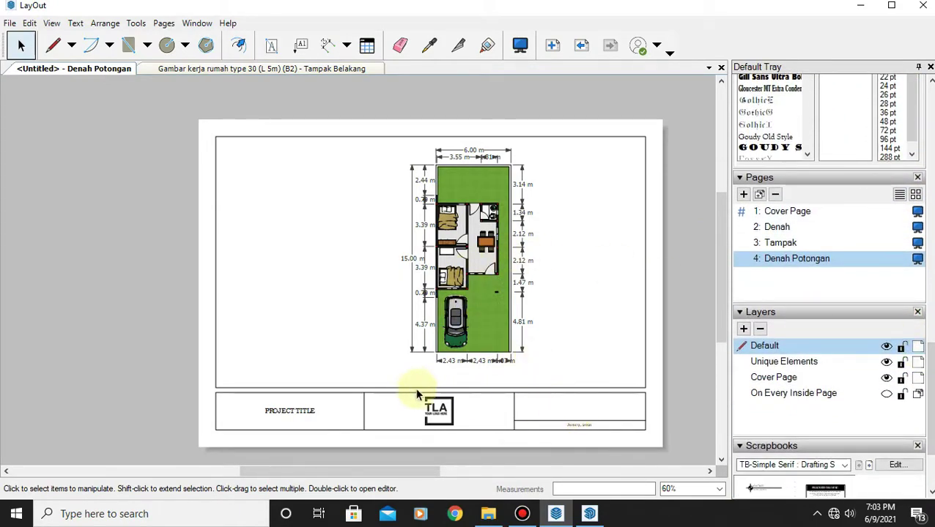
click(918, 346)
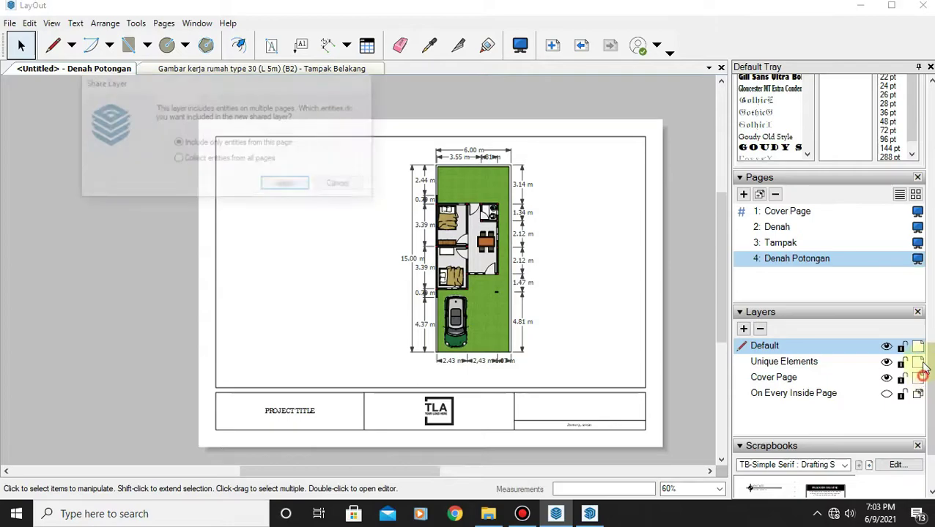
click(358, 187)
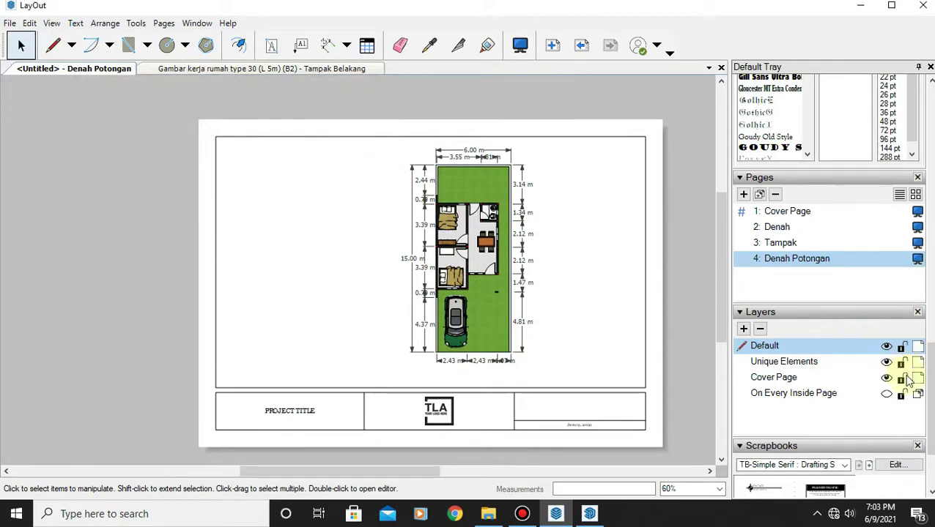
mouse_move(928, 412)
mouse_down()
mouse_move(932, 233)
mouse_move(903, 387)
mouse_up()
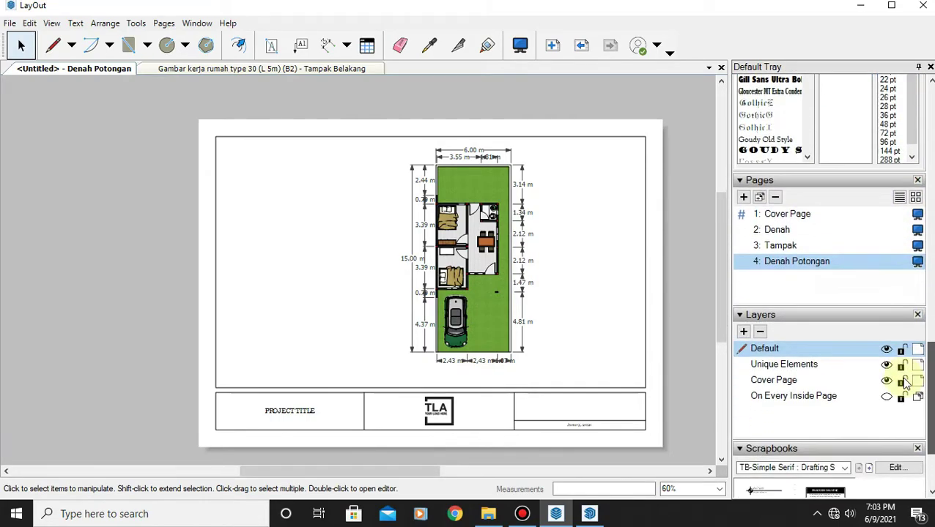
scroll(897, 396, down, 2)
scroll(902, 365, up, 3)
scroll(897, 407, down, 4)
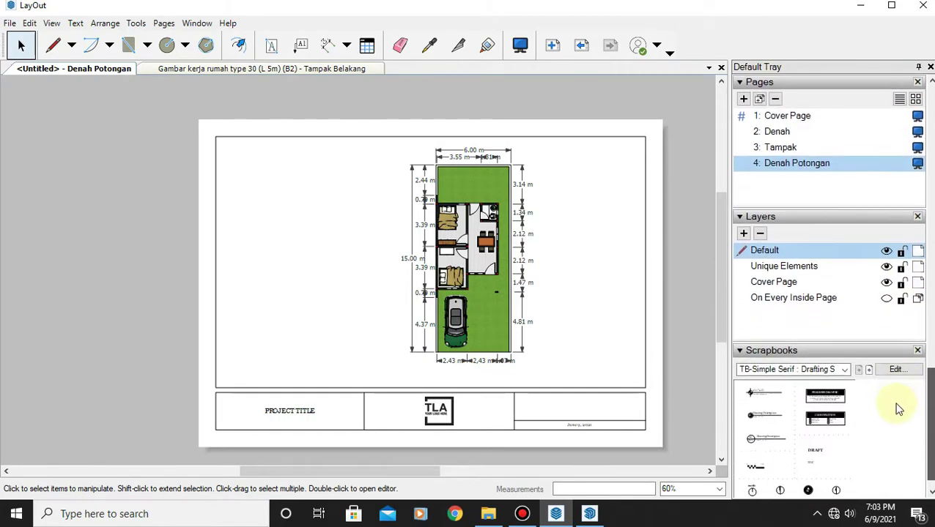
Step: Show the Denah Potongan page and rearrange the Scrapbooks and Instructor panels
click(784, 167)
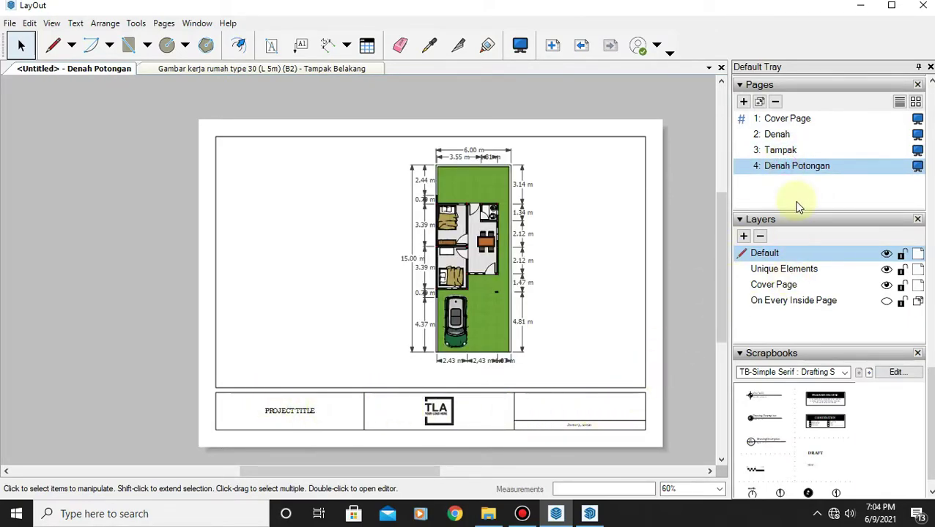
click(833, 375)
click(741, 354)
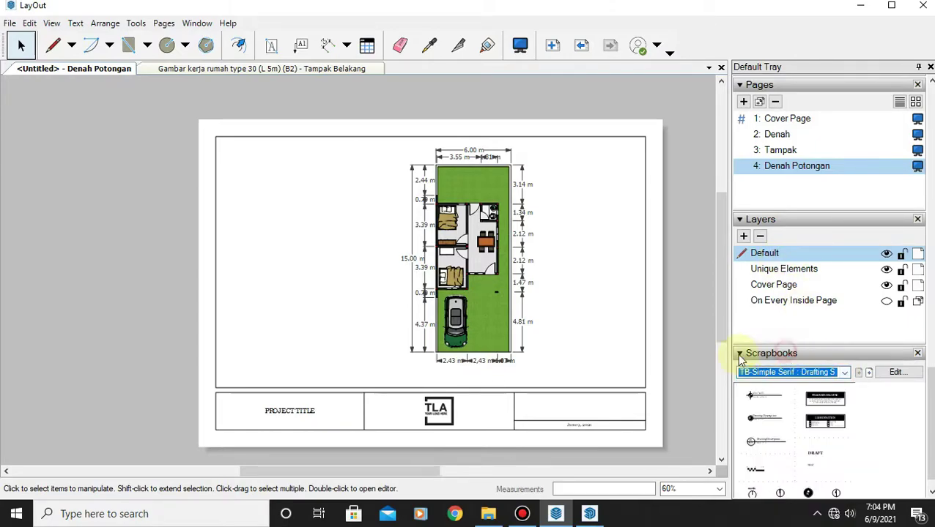
click(740, 354)
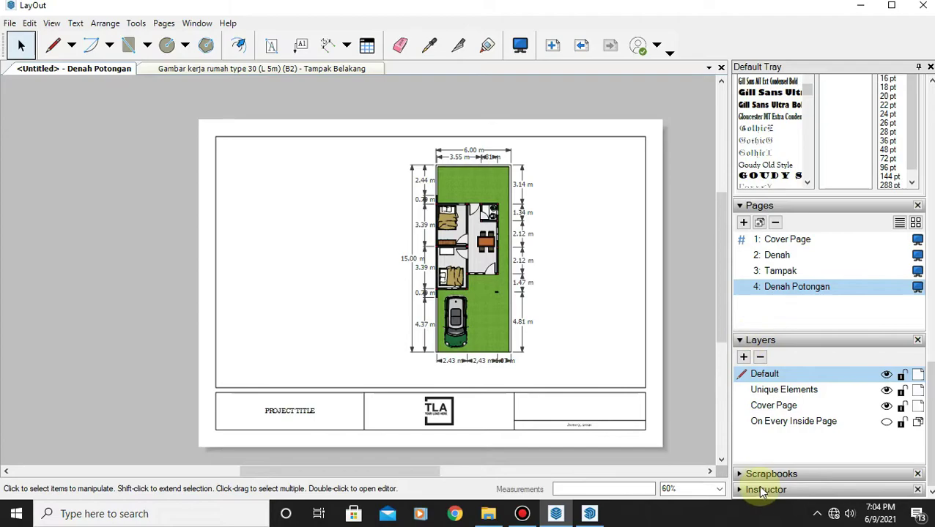
click(740, 474)
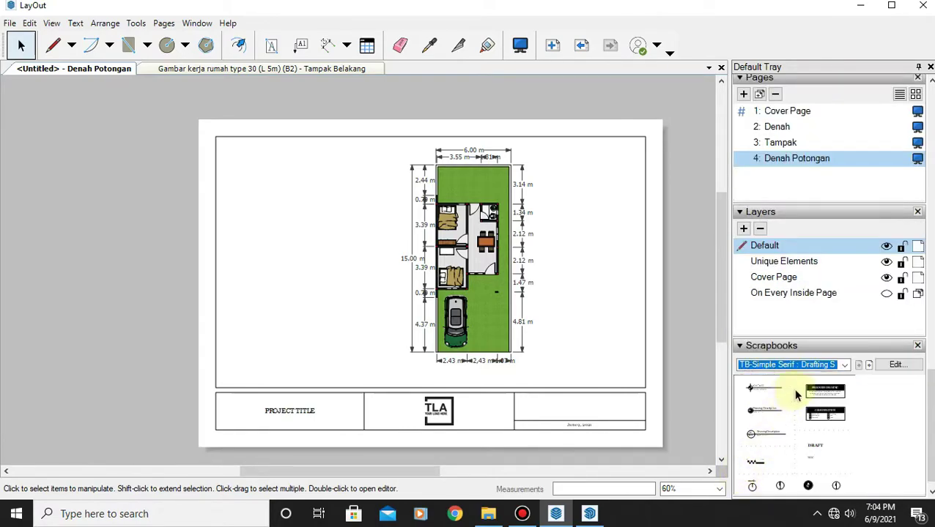
click(740, 491)
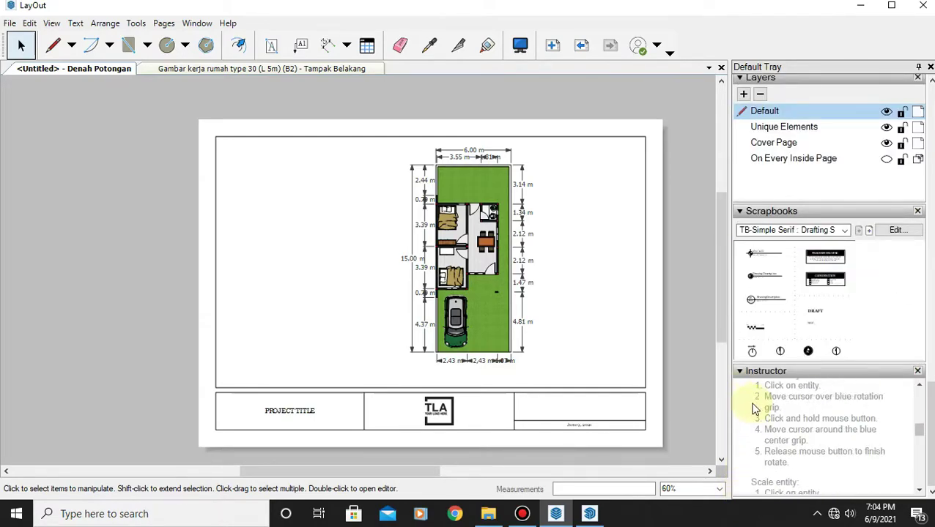
click(740, 372)
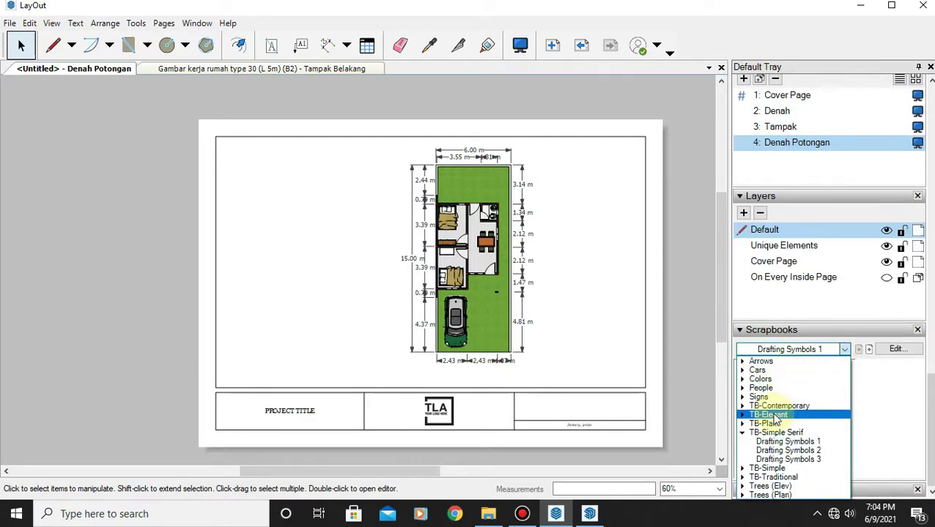
Step: Switch the Scrapbooks panel to the TB-Contemporary : Section scrapbook
click(780, 408)
click(847, 350)
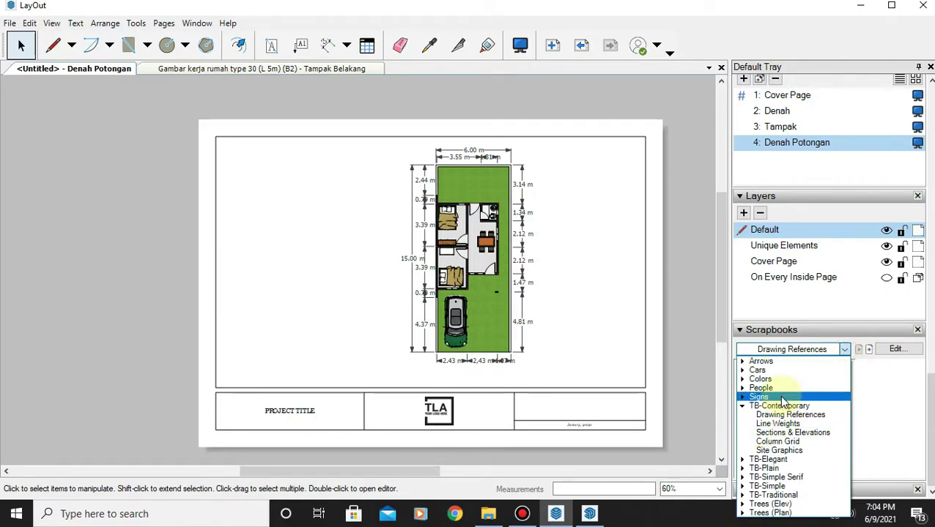
click(782, 423)
click(844, 350)
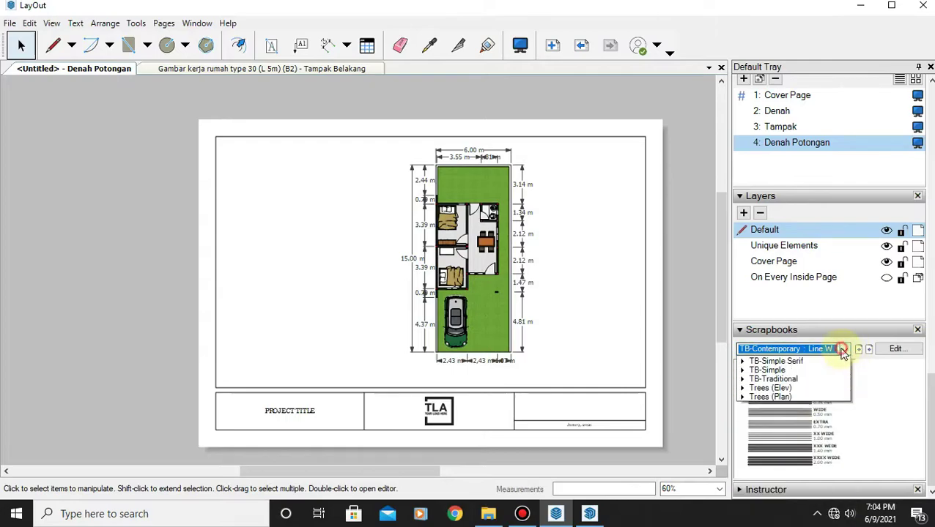
click(790, 432)
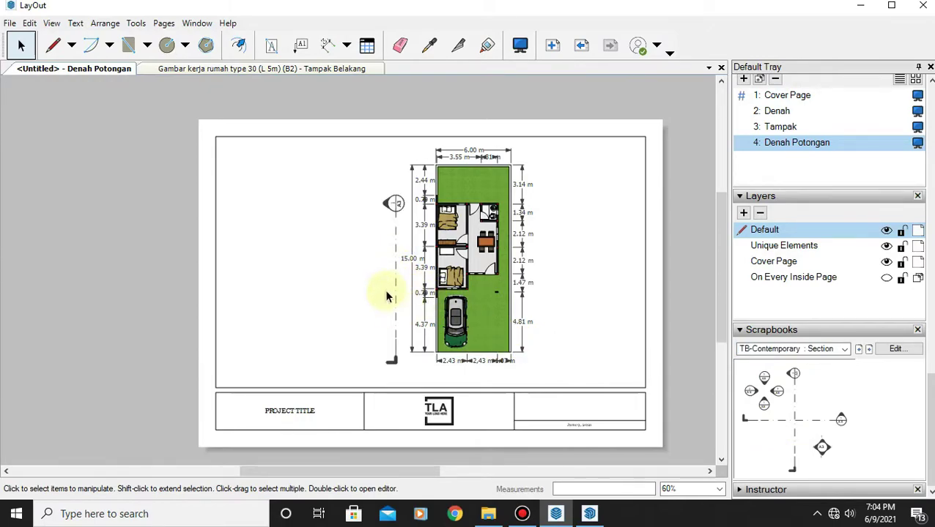
Step: Rotate the first section line horizontal and edit its A3 marker inside the group
click(395, 286)
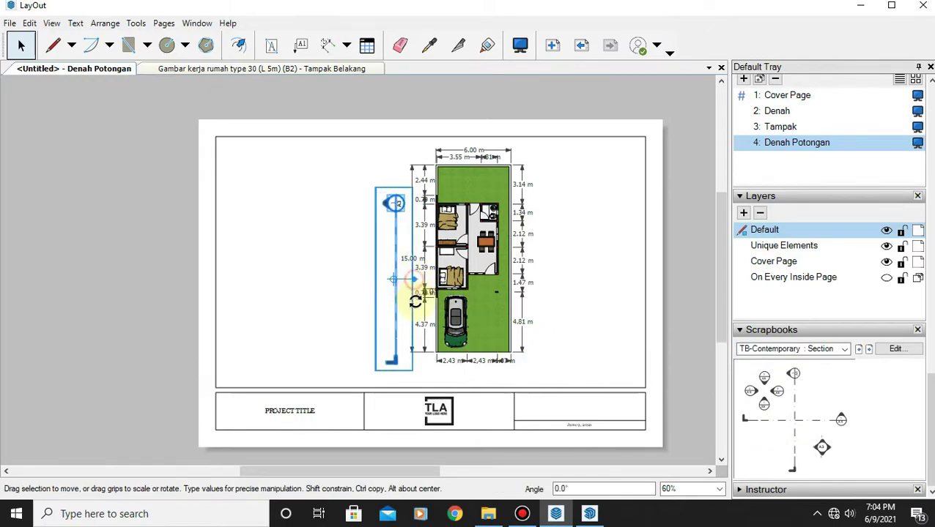
mouse_move(416, 302)
mouse_down()
mouse_move(380, 293)
mouse_move(472, 281)
mouse_up()
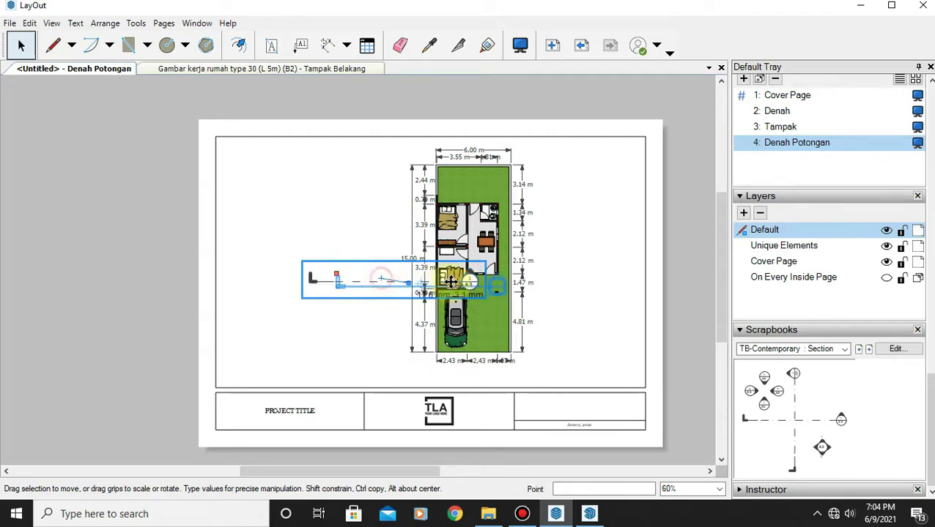
scroll(558, 283, up, 3)
scroll(562, 283, up, 2)
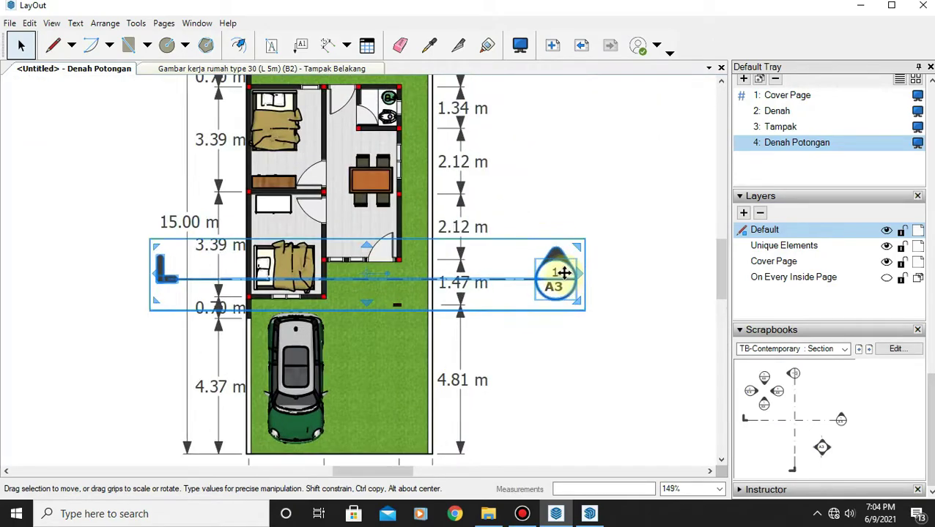
double_click(557, 274)
click(550, 265)
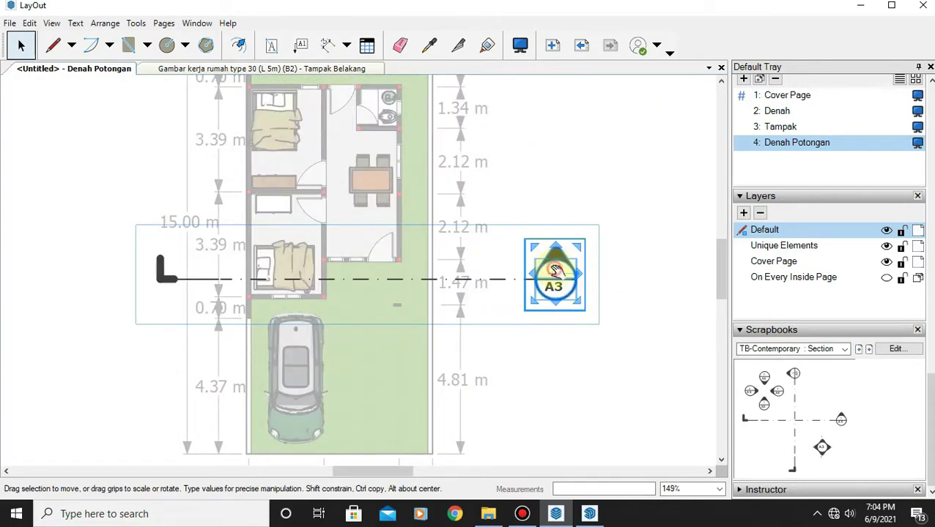
double_click(555, 272)
click(557, 277)
double_click(557, 286)
click(589, 339)
scroll(589, 339, down, 3)
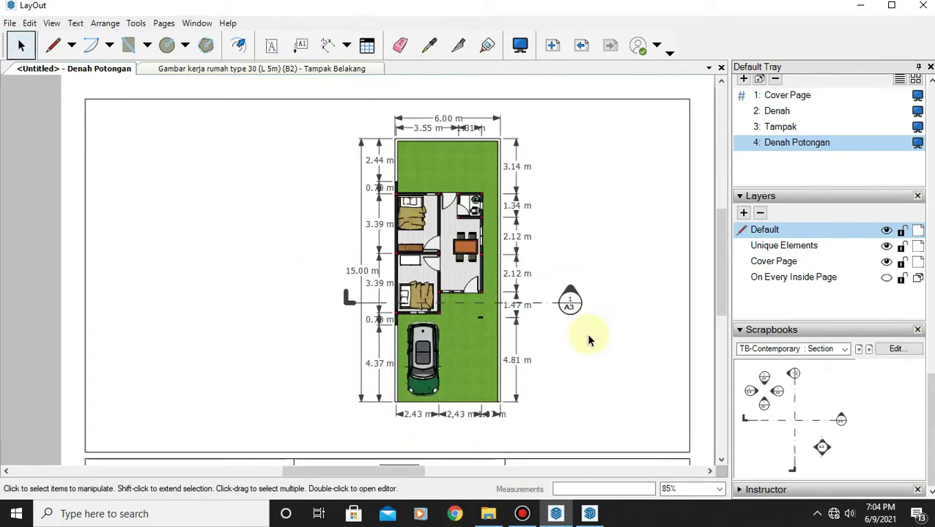
scroll(589, 339, down, 3)
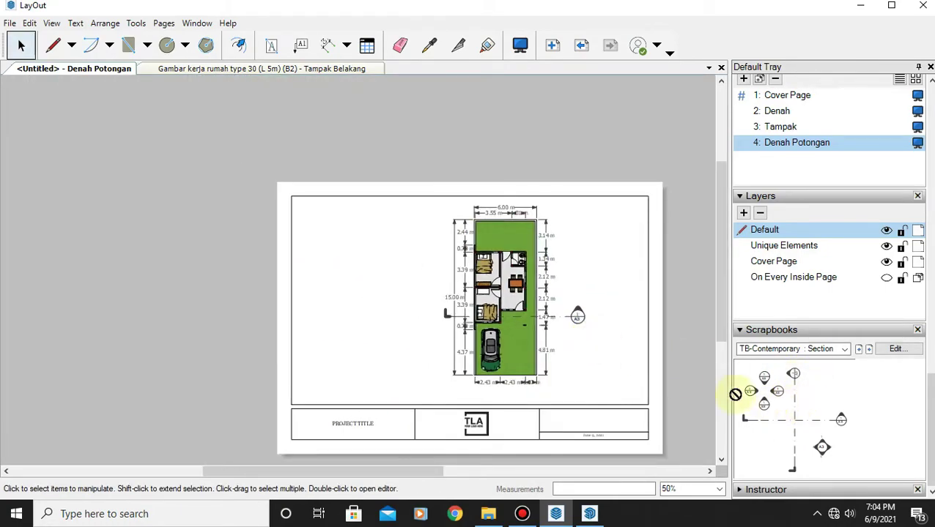
Step: Place the second A3 section line vertically through the house on the floor plan
click(611, 330)
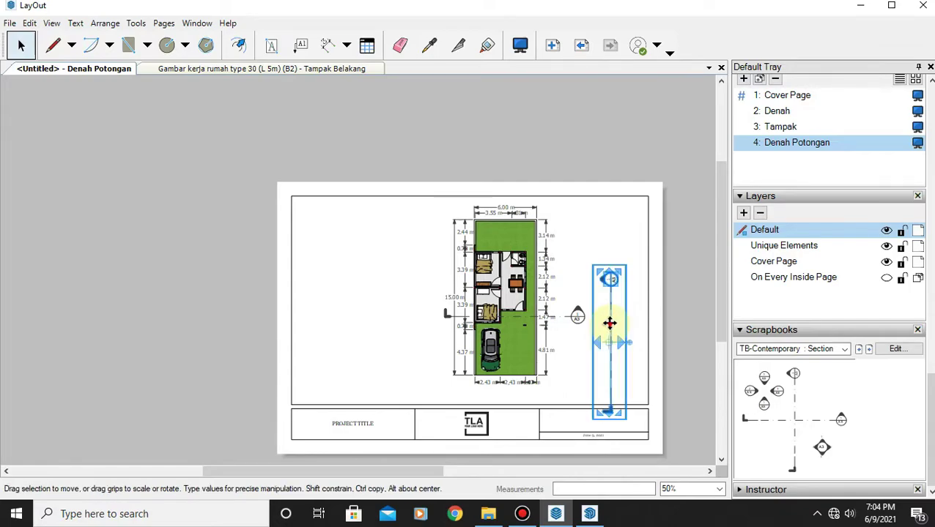
drag(609, 323, 505, 269)
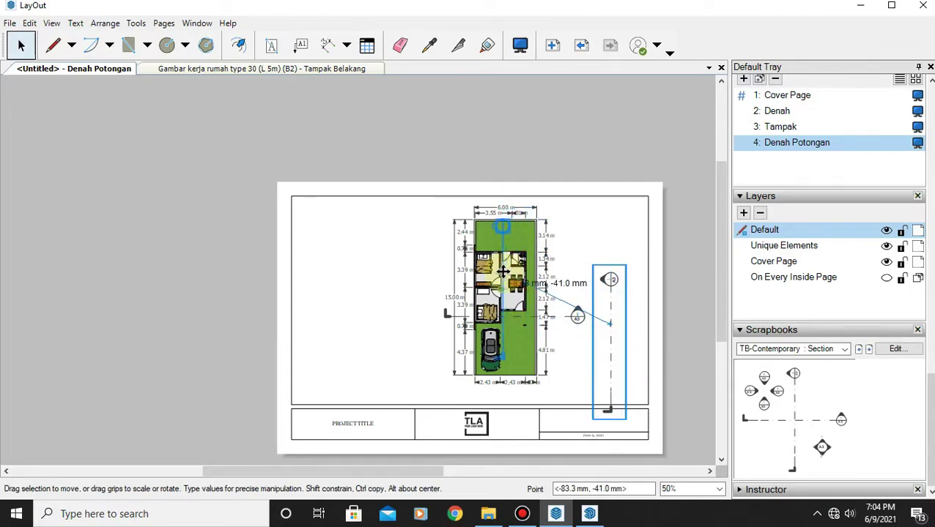
drag(516, 278, 517, 278)
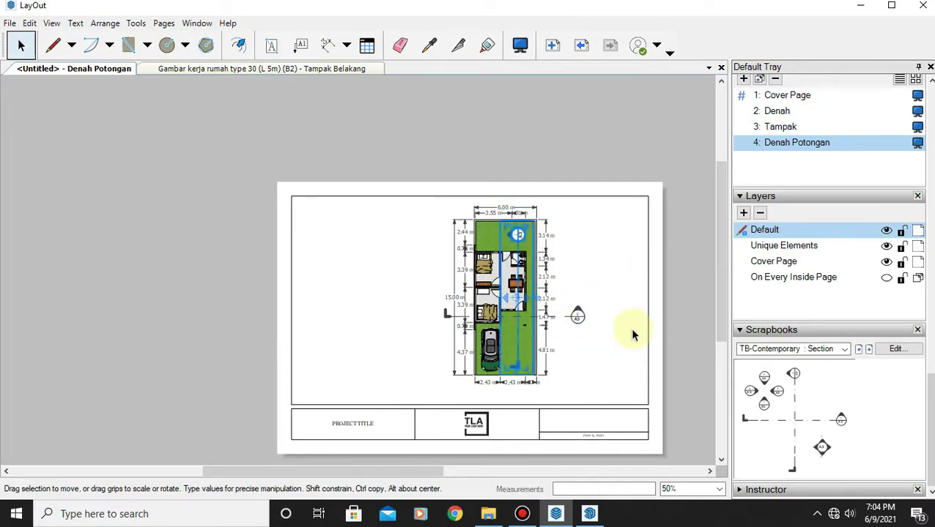
scroll(516, 291, up, 3)
scroll(505, 224, down, 3)
scroll(505, 224, up, 3)
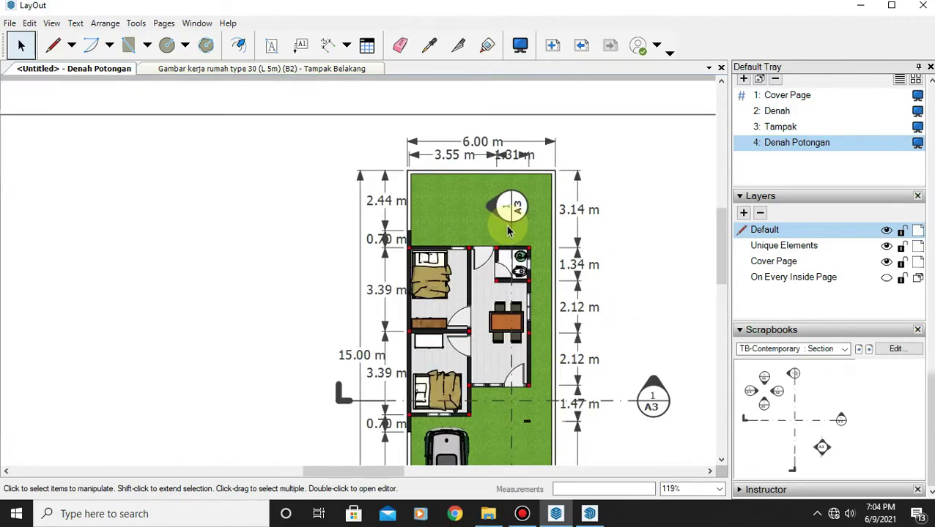
scroll(513, 209, down, 3)
scroll(542, 271, down, 1)
scroll(559, 324, down, 1)
scroll(549, 308, up, 2)
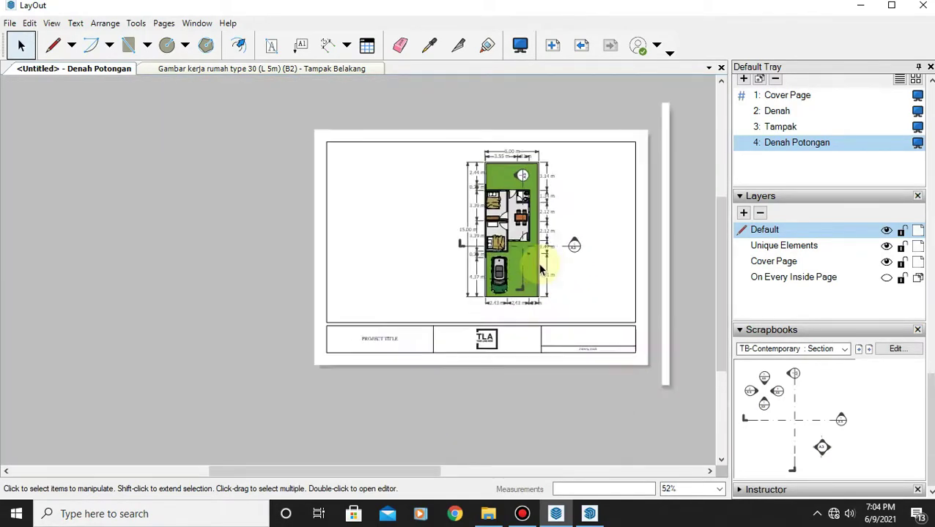
scroll(535, 286, up, 2)
scroll(531, 305, up, 1)
scroll(556, 294, up, 2)
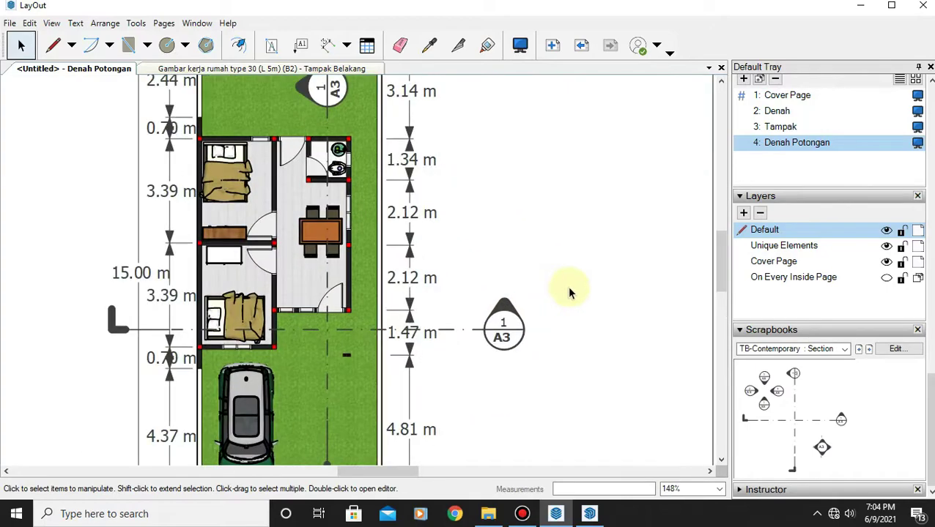
scroll(570, 287, down, 3)
scroll(573, 289, down, 1)
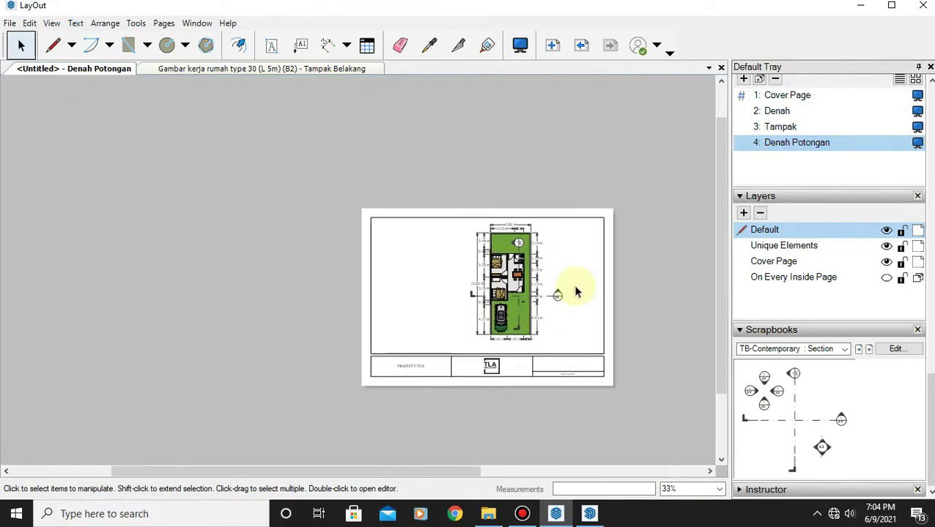
click(589, 515)
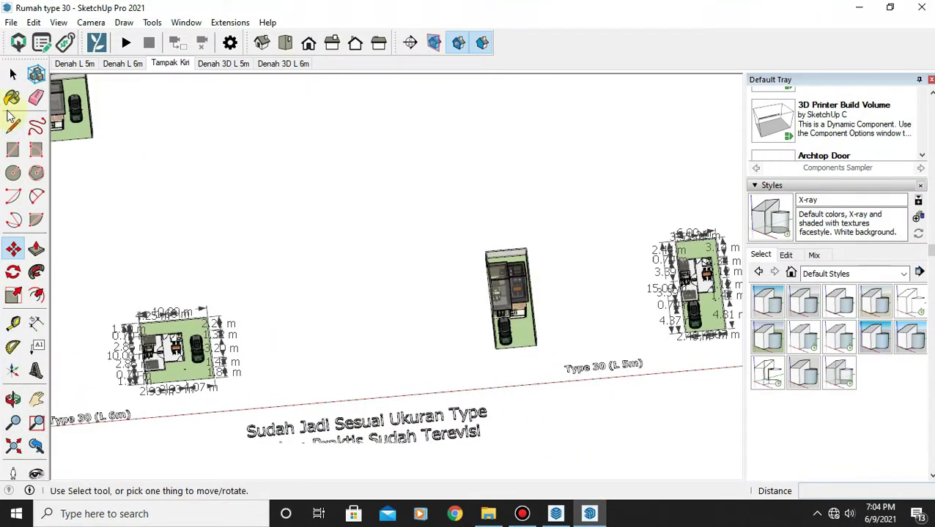
Step: Bring up the Rumah type 30 model and orbit and zoom to a side view of the house
click(10, 77)
click(591, 516)
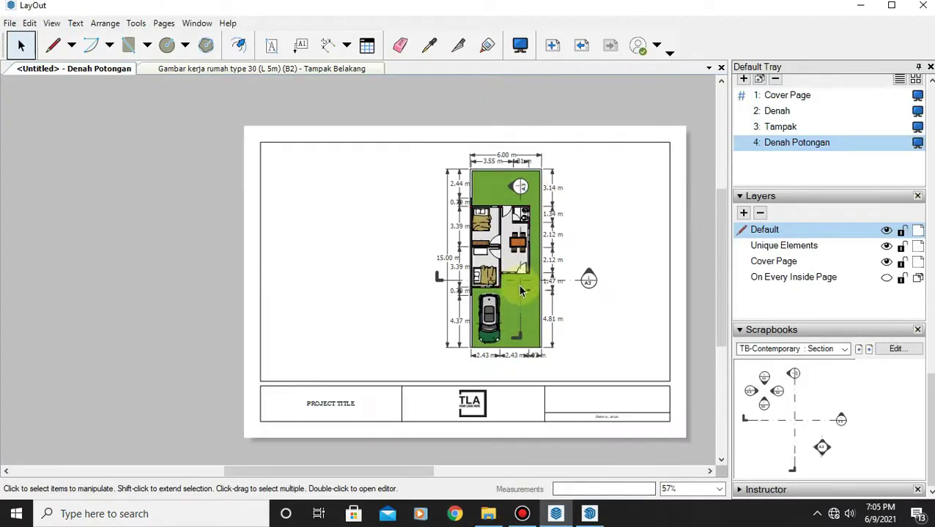
scroll(533, 285, up, 3)
click(605, 519)
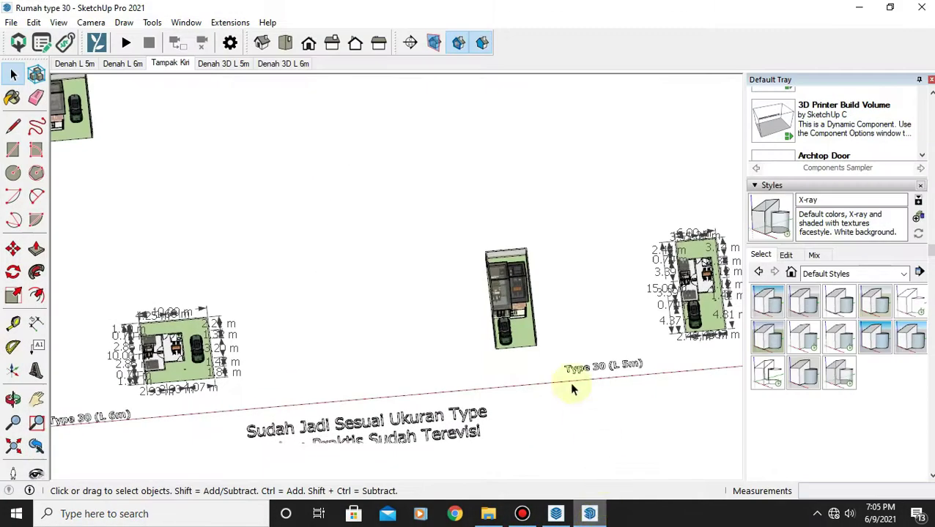
middle_drag(569, 382, 559, 317)
scroll(532, 381, up, 3)
scroll(502, 392, up, 2)
mouse_move(502, 392)
middle_down()
mouse_move(578, 421)
mouse_move(397, 397)
mouse_move(445, 411)
mouse_move(522, 375)
mouse_move(686, 352)
mouse_move(574, 234)
mouse_move(593, 304)
mouse_move(622, 330)
mouse_move(676, 342)
middle_up()
scroll(522, 374, up, 3)
Step: Apply the Construction Documentation Style and orbit to view the whole house
click(815, 306)
click(840, 308)
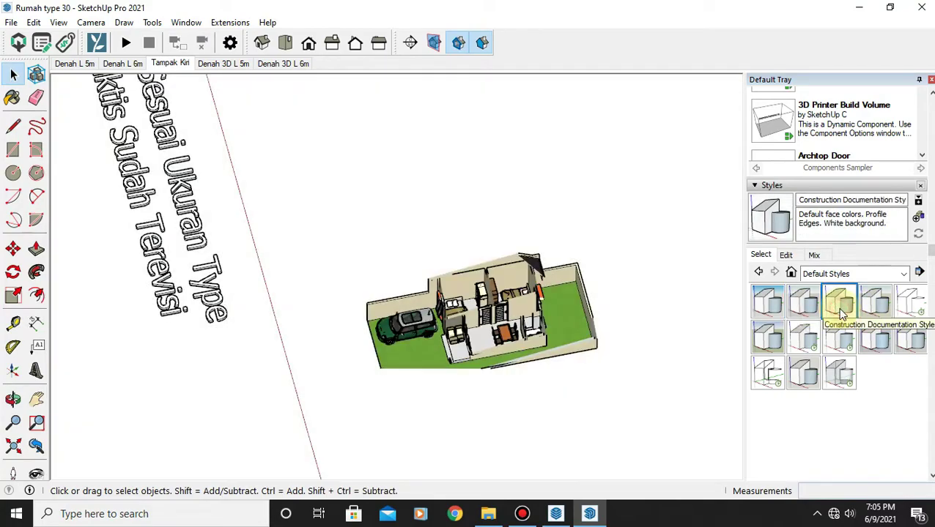
mouse_move(570, 348)
middle_down()
mouse_move(556, 322)
mouse_move(474, 272)
middle_up()
scroll(555, 323, down, 5)
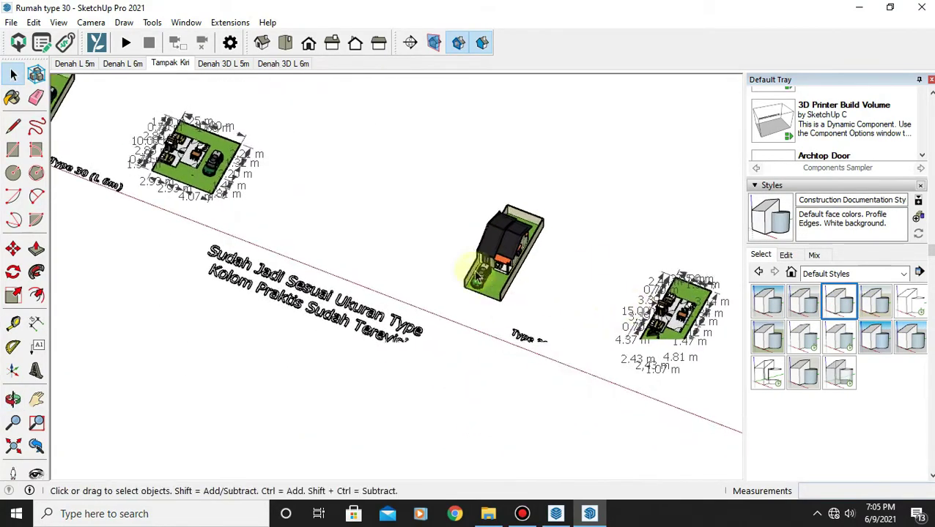
mouse_move(517, 251)
middle_down()
mouse_move(639, 269)
mouse_move(606, 154)
mouse_move(507, 192)
middle_up()
scroll(622, 220, up, 5)
scroll(567, 209, up, 3)
scroll(538, 287, up, 2)
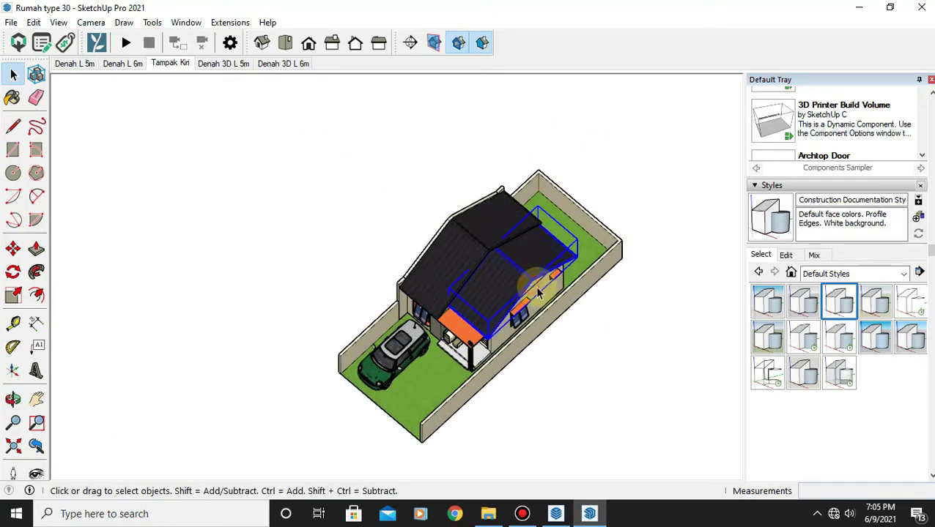
scroll(415, 227, up, 3)
middle_drag(416, 227, 605, 293)
scroll(507, 281, up, 3)
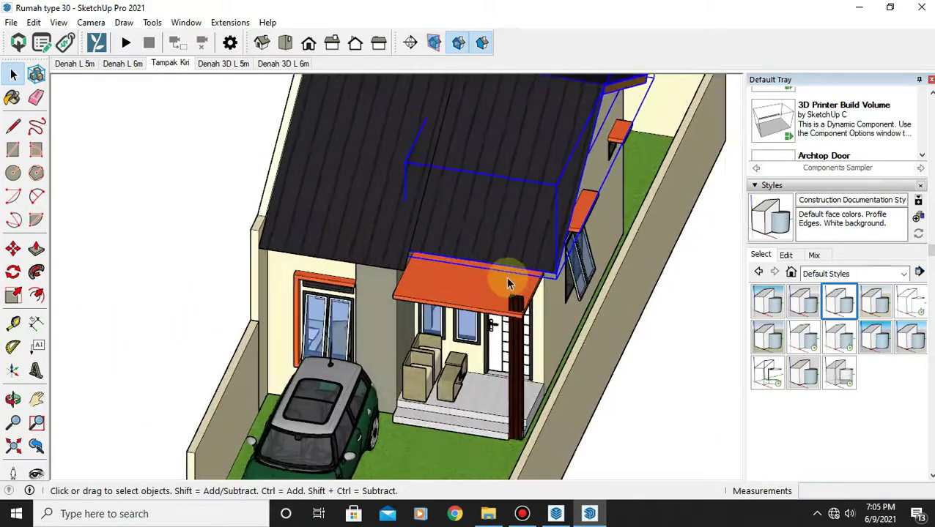
scroll(543, 287, down, 3)
mouse_move(543, 288)
middle_down()
mouse_move(476, 352)
mouse_move(511, 367)
middle_up()
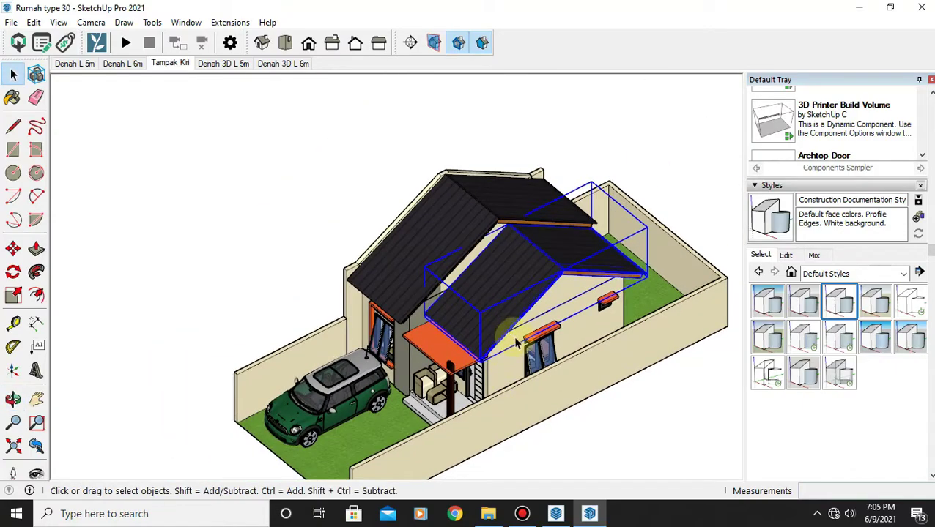
Step: Move the house front walls and left roof away from the yard
shift+click(487, 320)
shift+click(450, 237)
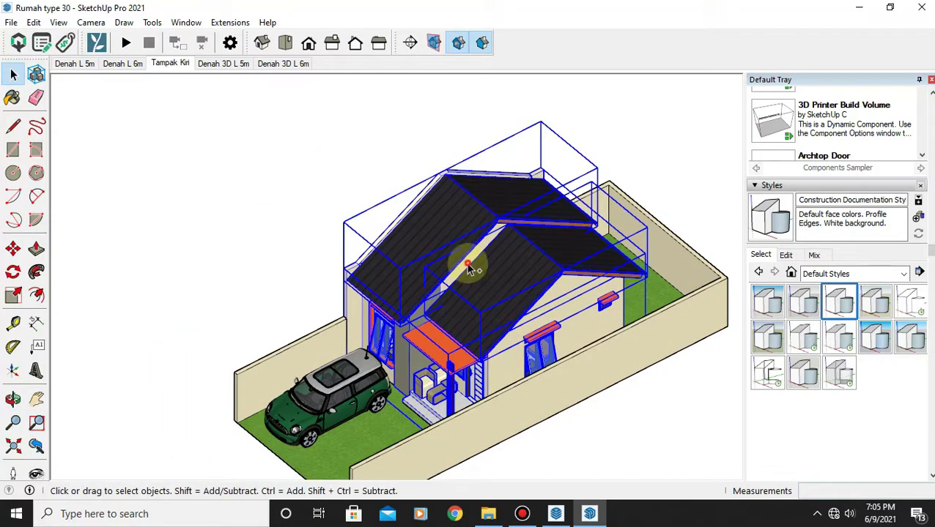
key(m)
click(496, 315)
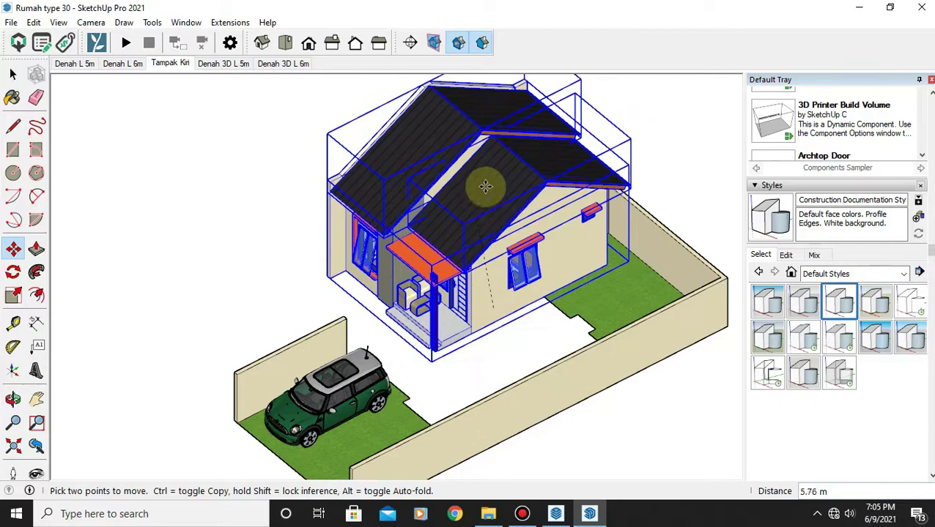
middle_drag(496, 139, 439, 138)
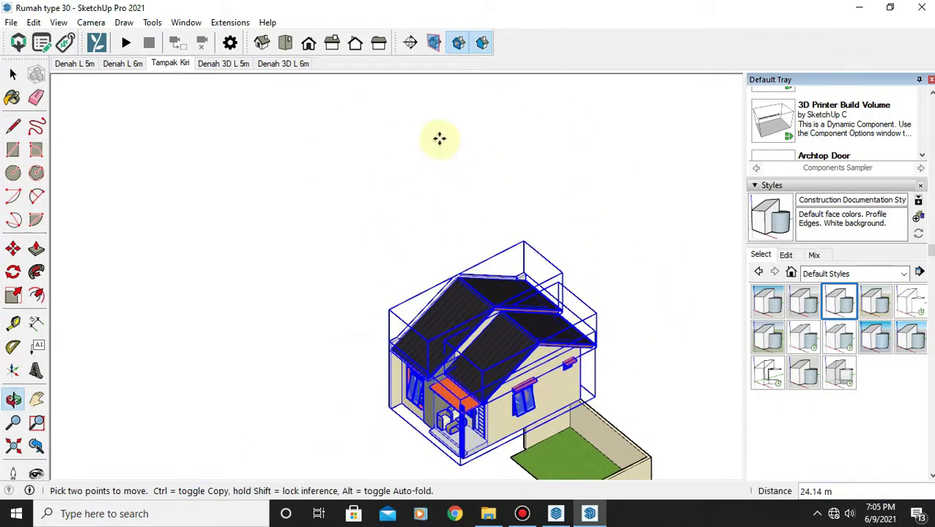
middle_drag(496, 155, 542, 270)
click(512, 286)
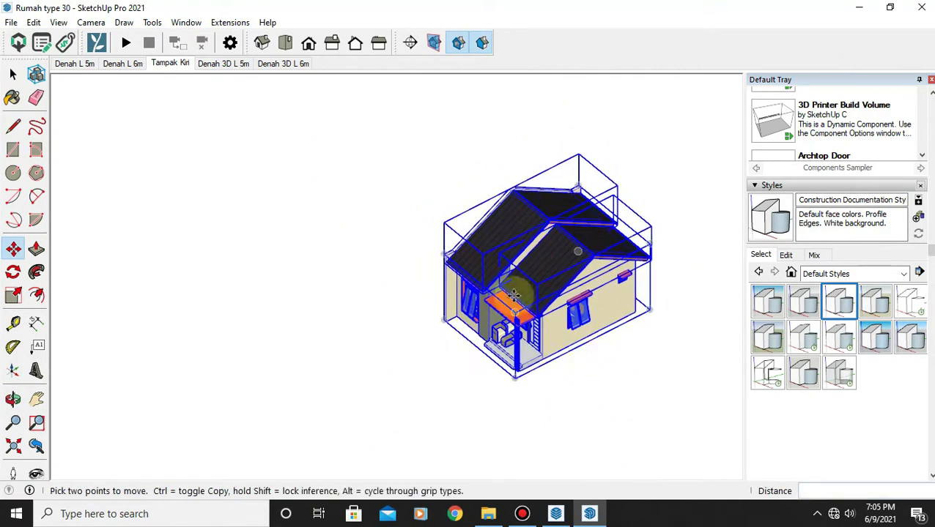
key(ctrl+t)
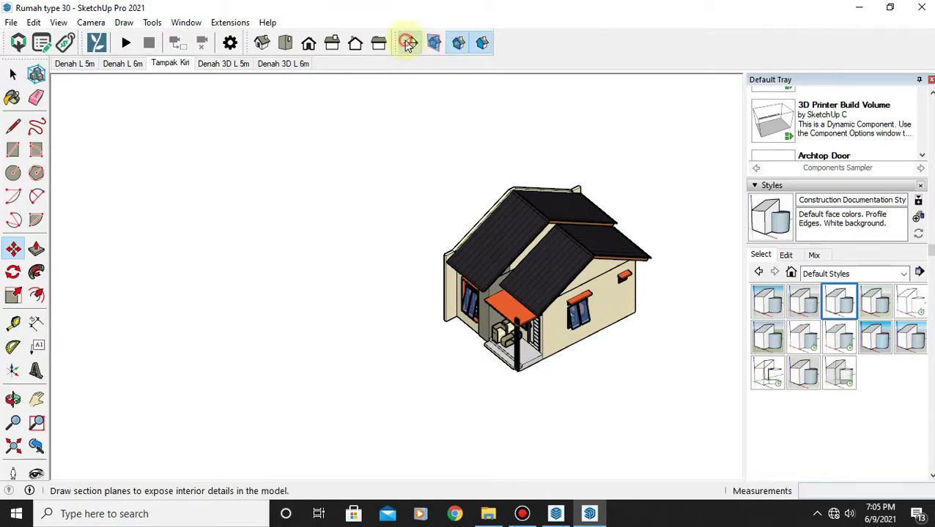
click(408, 43)
click(593, 315)
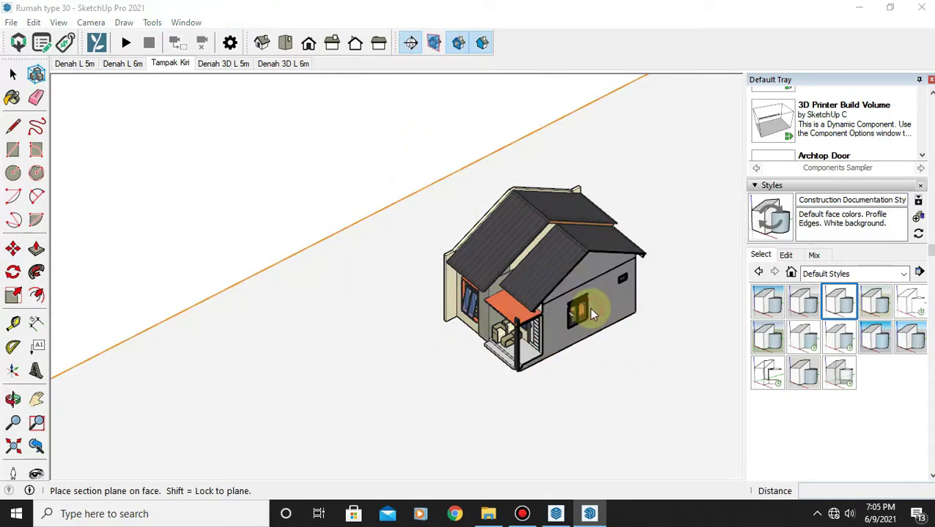
click(575, 298)
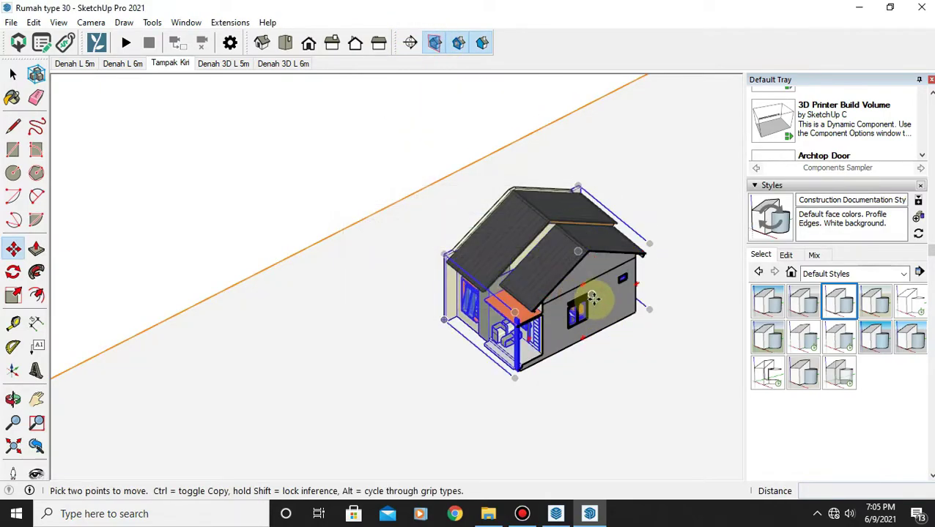
click(591, 298)
click(578, 293)
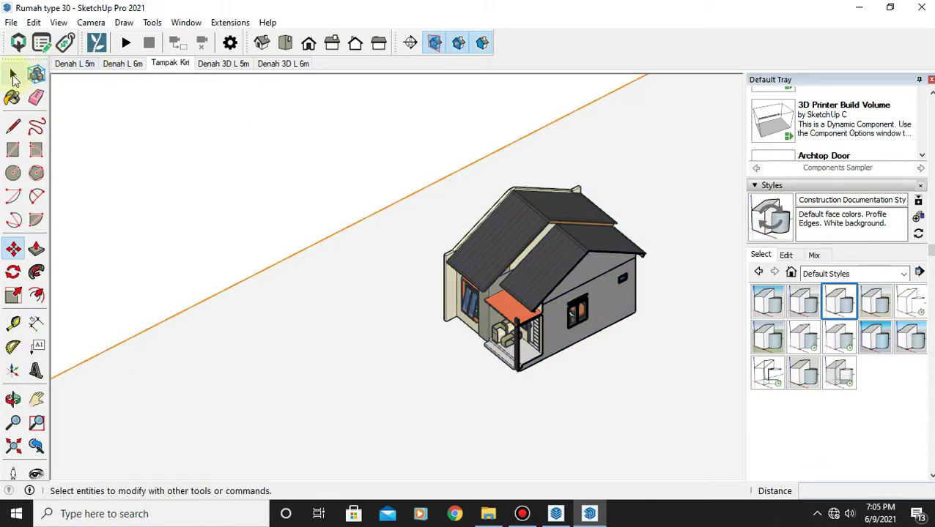
click(14, 76)
click(598, 301)
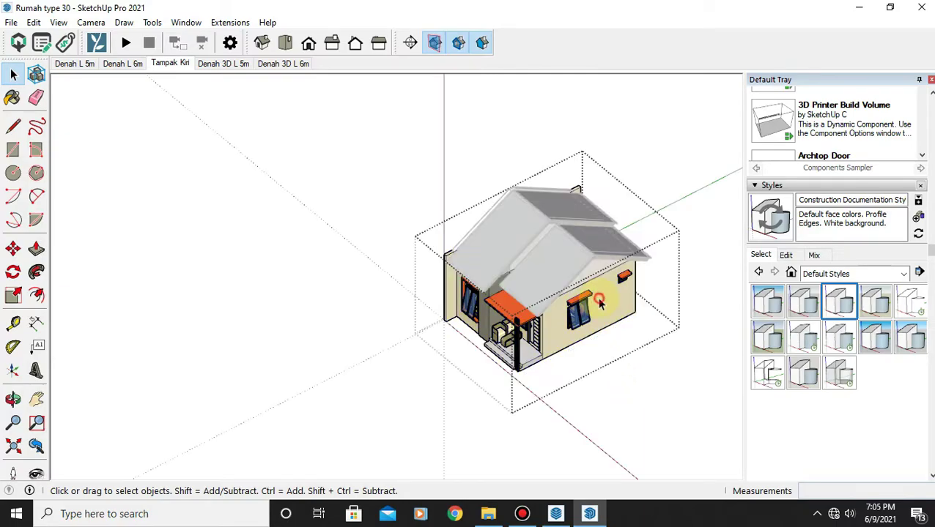
scroll(592, 282, up, 3)
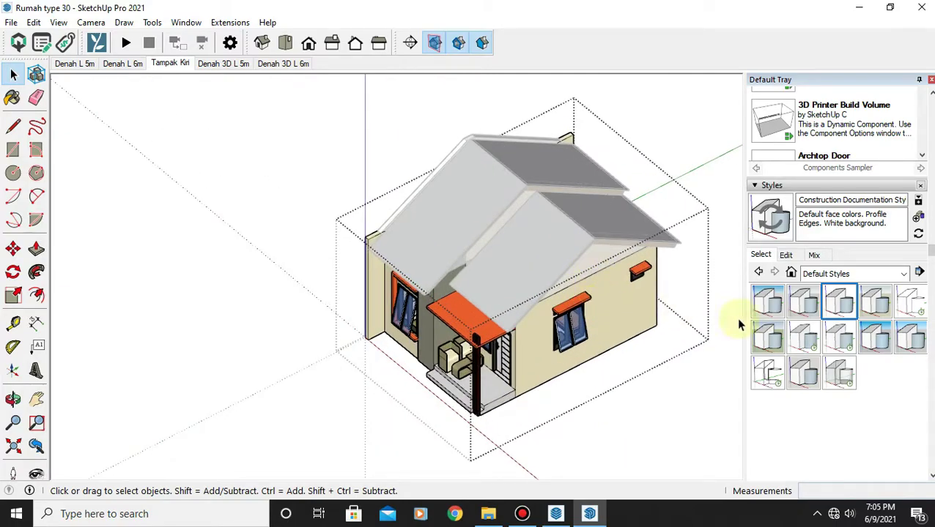
click(700, 406)
scroll(617, 370, down, 5)
Step: Orbit to a top-down view of one house and box-select its roof
scroll(620, 371, down, 3)
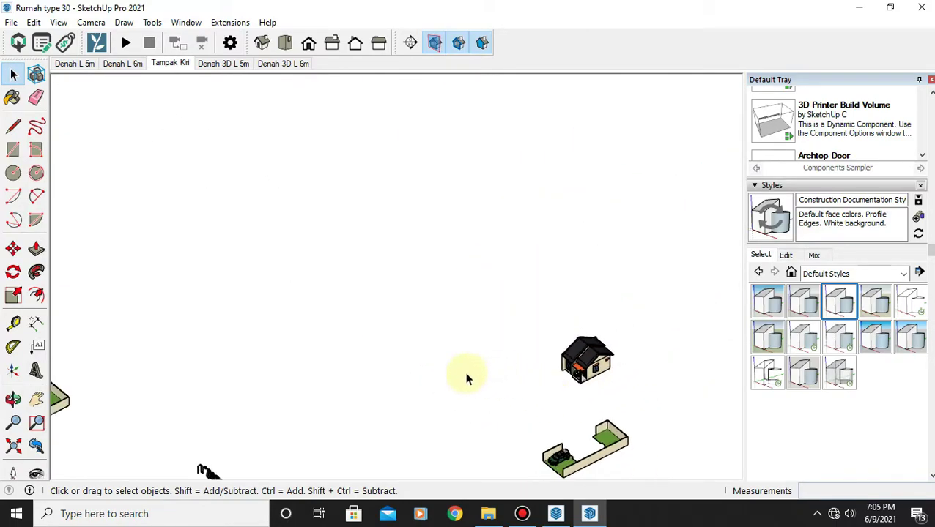
middle_drag(465, 380, 559, 304)
scroll(527, 344, down, 2)
middle_drag(496, 379, 573, 296)
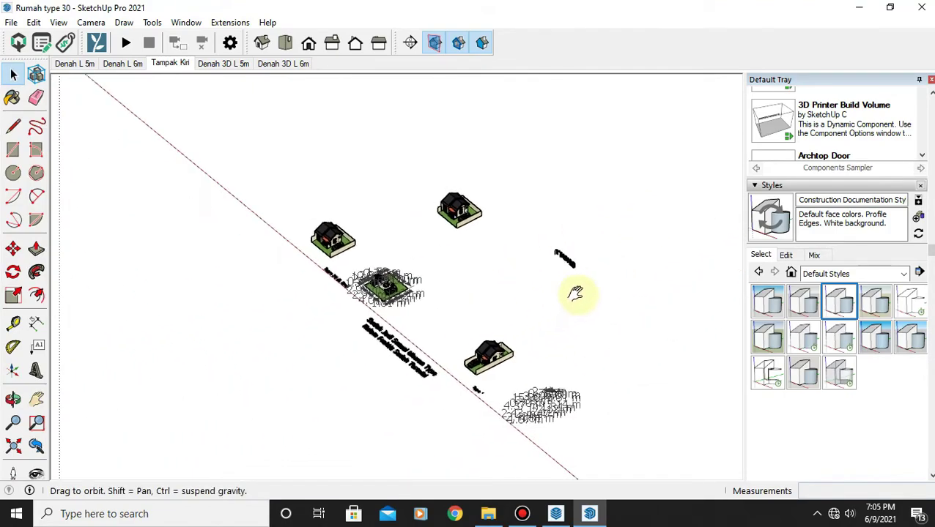
scroll(512, 344, up, 2)
scroll(515, 346, up, 2)
scroll(515, 346, up, 2)
scroll(495, 347, up, 2)
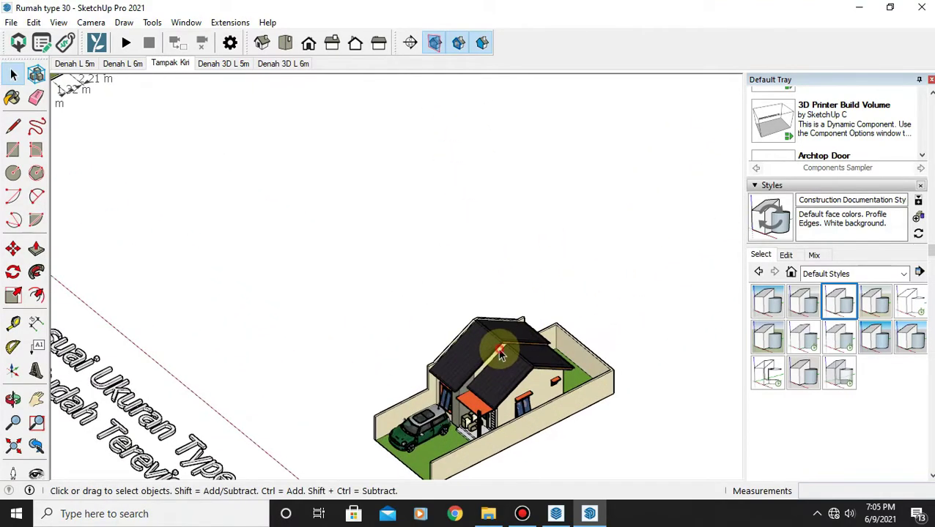
mouse_move(495, 347)
middle_down()
mouse_move(578, 467)
mouse_move(537, 354)
mouse_move(499, 390)
middle_up()
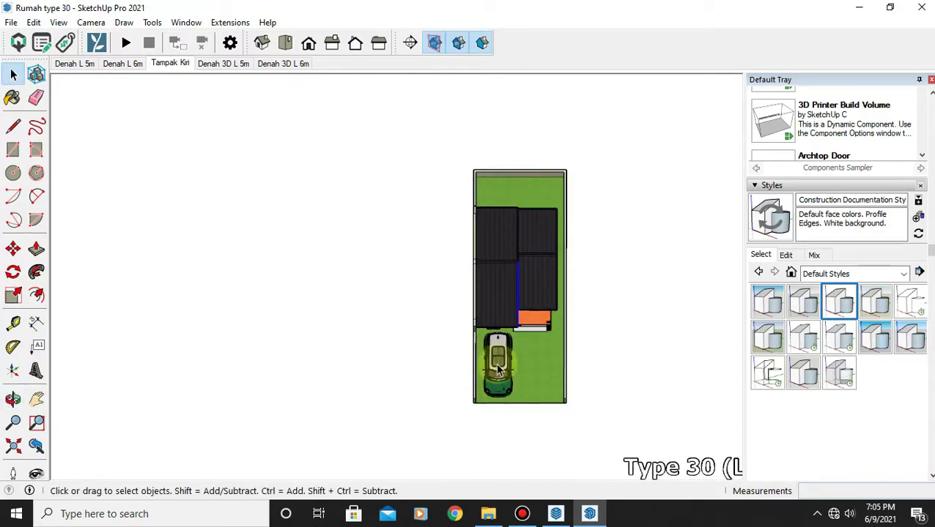
drag(638, 217, 637, 234)
mouse_move(636, 233)
middle_down()
mouse_move(433, 279)
mouse_move(470, 373)
middle_up()
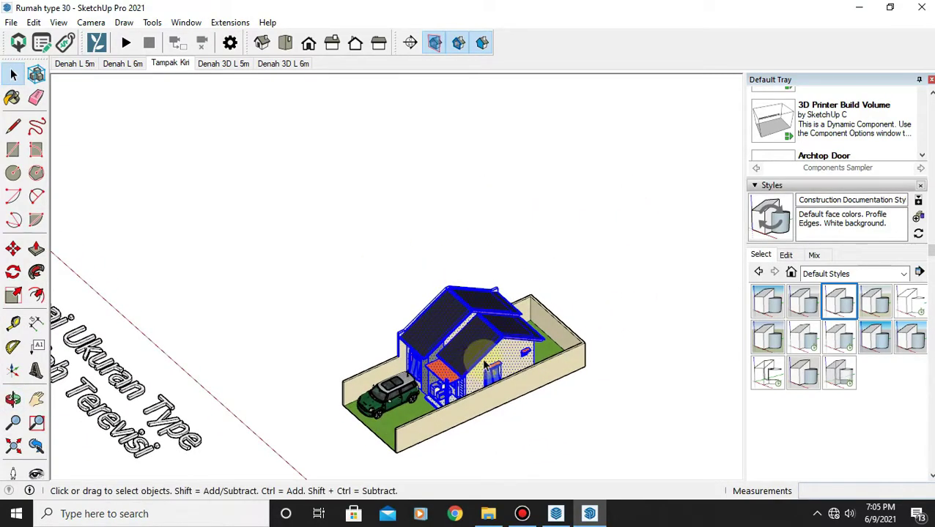
Step: Temporarily lift the roof to check it, then cancel the move and clear the selection
key(m)
click(485, 362)
key(Escape)
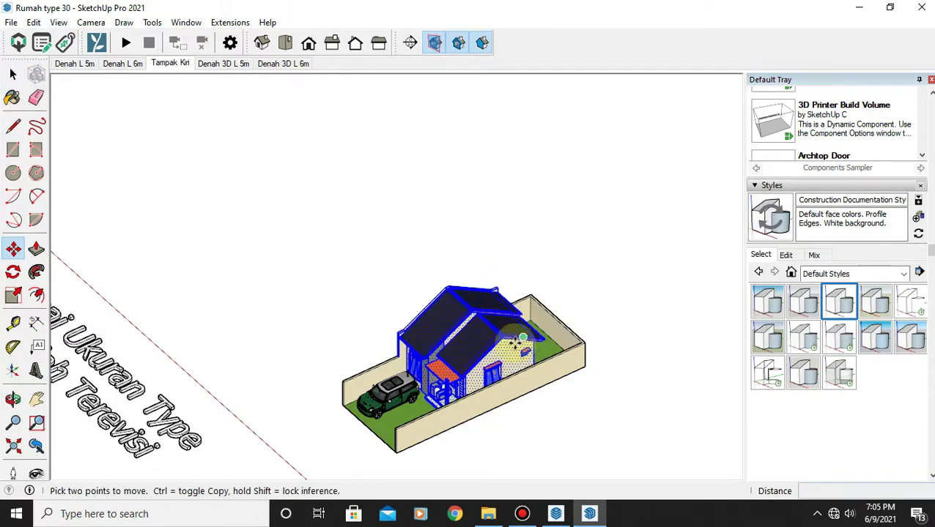
key(ctrl+t)
Step: Delete the car and push the front fence wall down 2.00 m
click(10, 75)
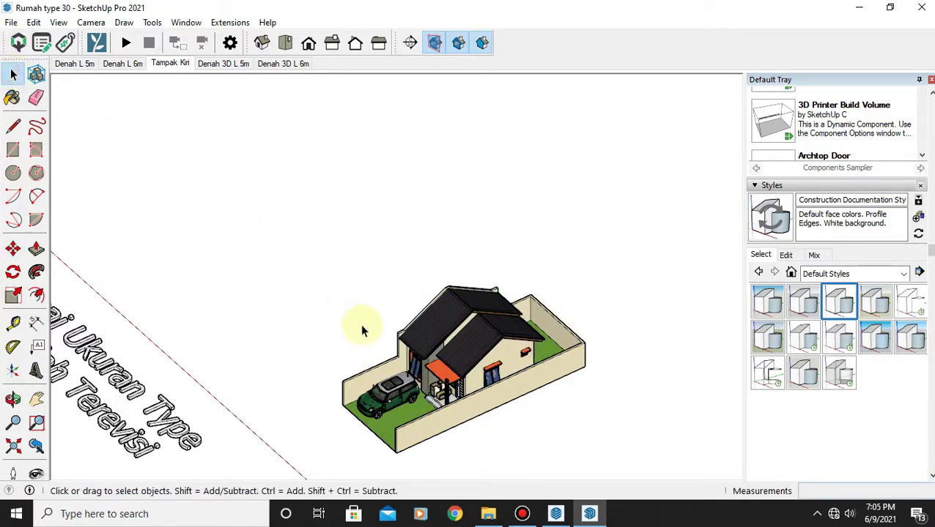
key(Delete)
scroll(449, 401, up, 2)
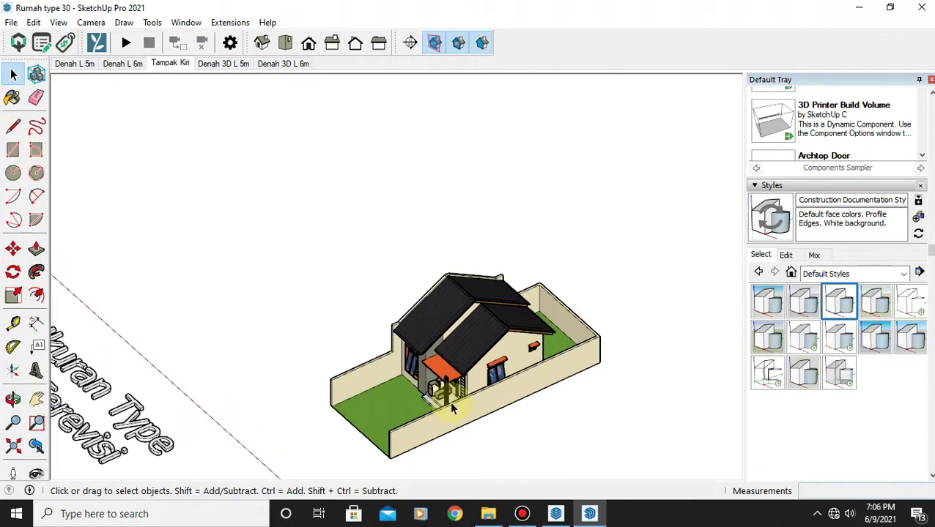
scroll(449, 401, up, 2)
scroll(449, 401, up, 3)
key(p)
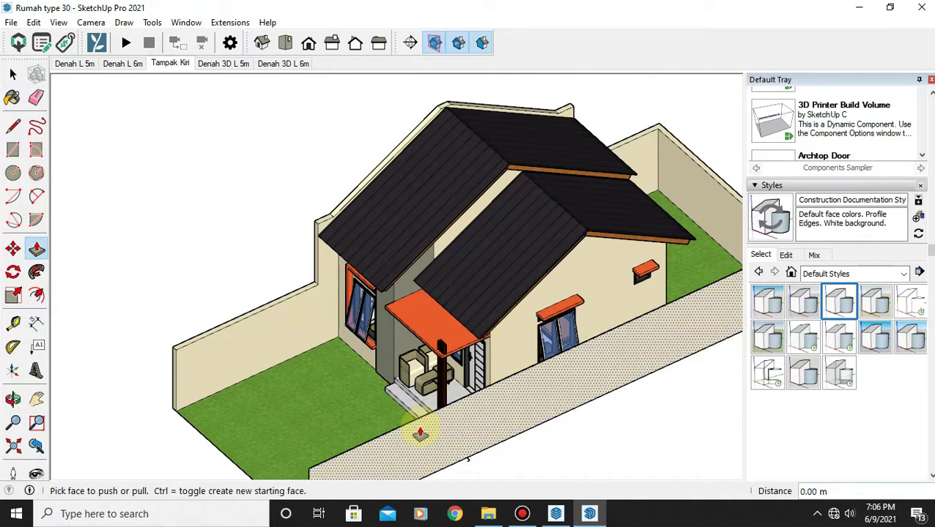
drag(421, 430, 450, 478)
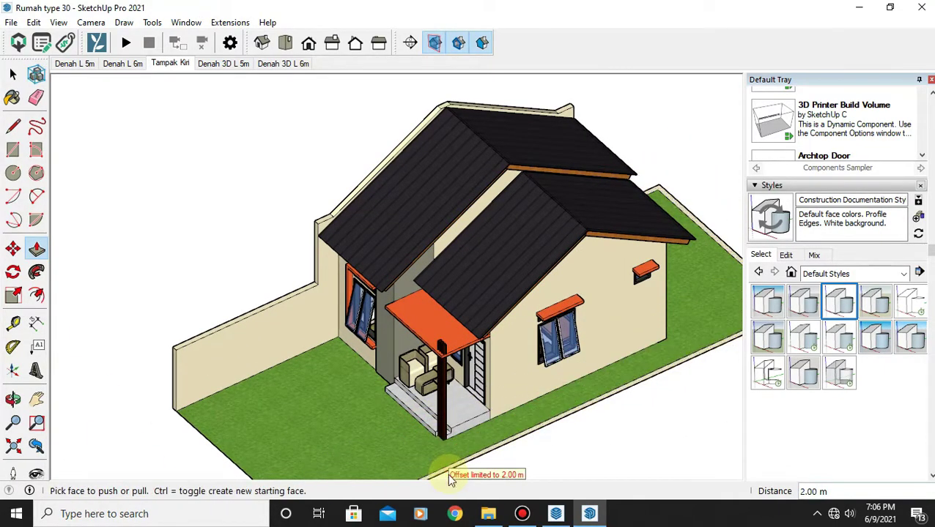
middle_drag(558, 440, 418, 354)
Step: Place a section plane with its default name on the house's side wall
click(411, 43)
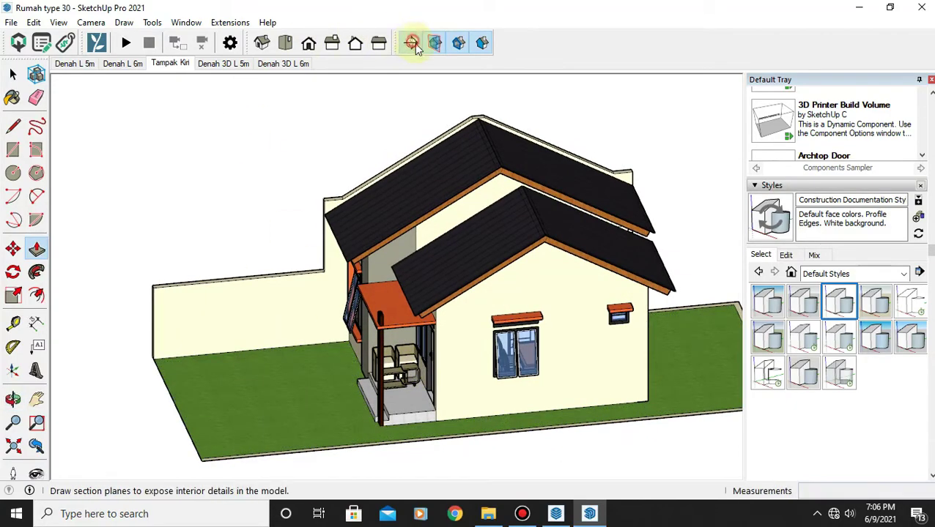
click(542, 316)
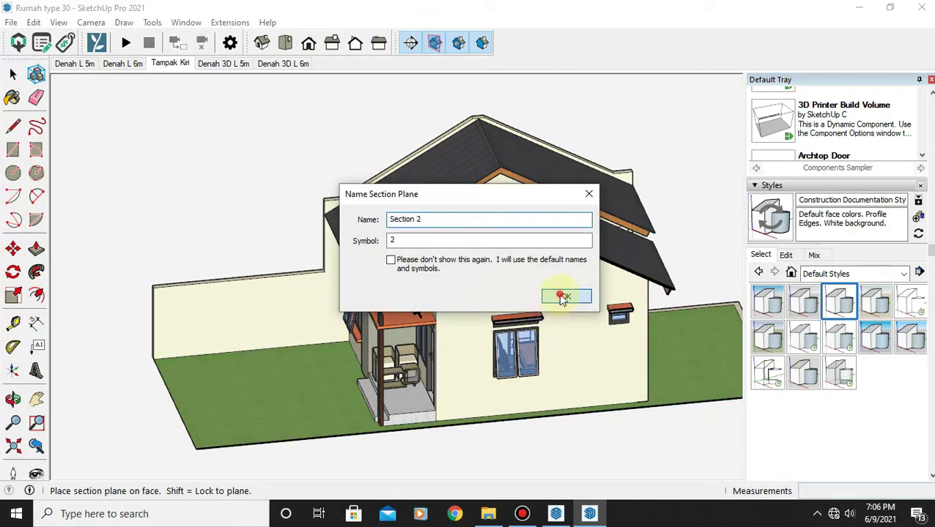
click(561, 291)
key(p)
drag(549, 313, 547, 304)
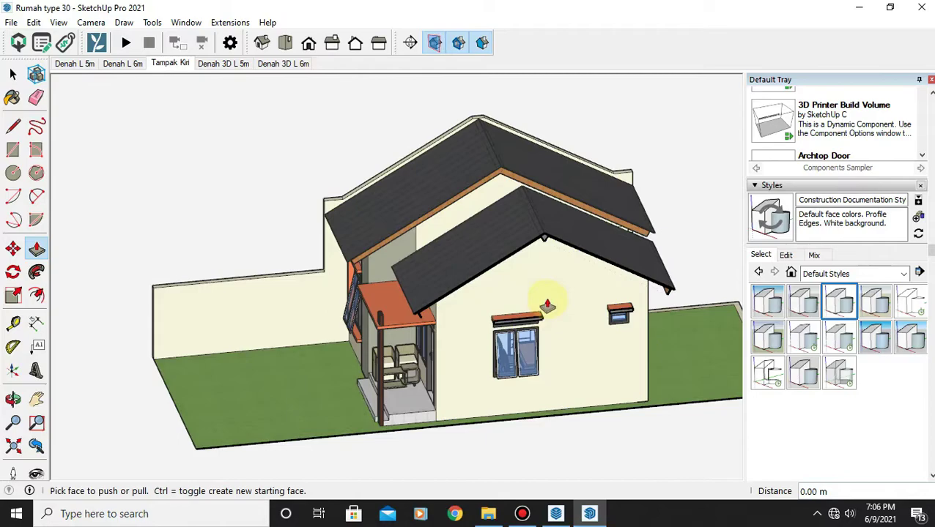
click(410, 44)
scroll(542, 279, down, 2)
scroll(551, 290, down, 3)
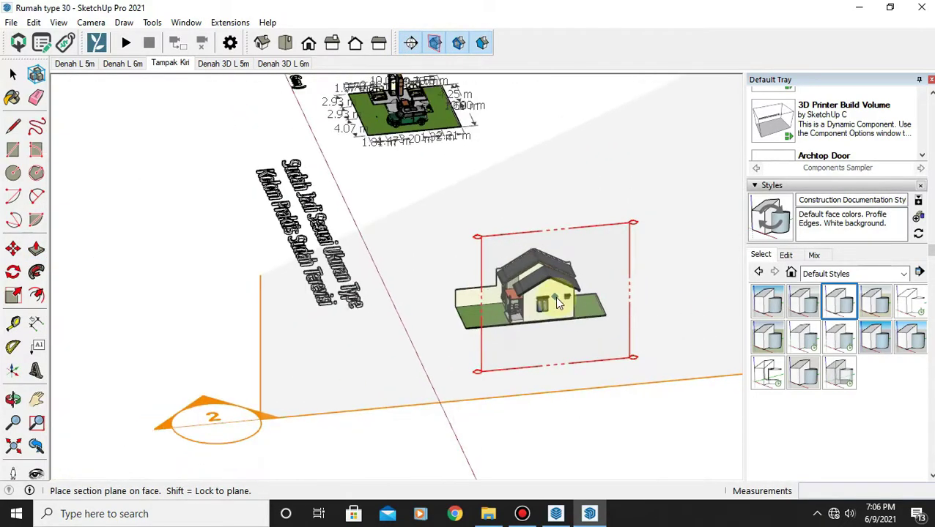
scroll(555, 297, down, 2)
middle_drag(560, 282, 381, 343)
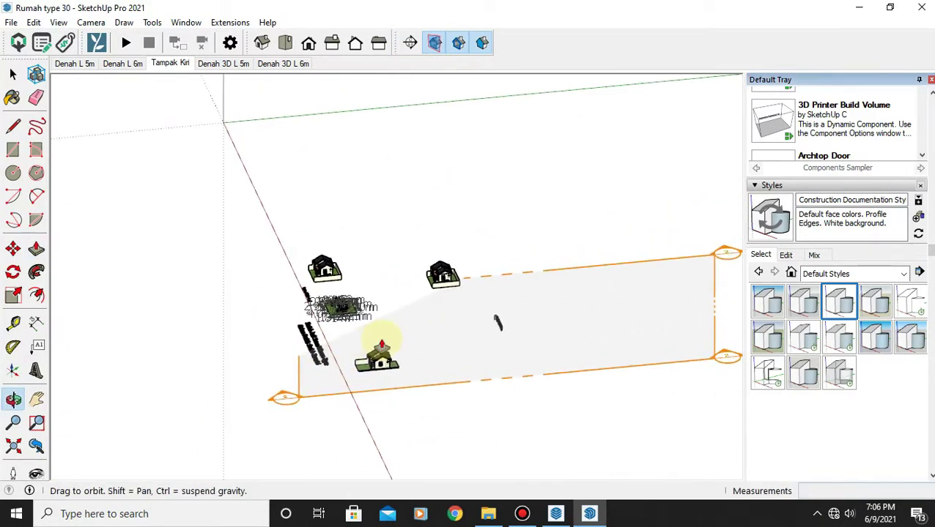
key(p)
Step: Move the section plane along the red axis into the house, then toggle section plane display
key(m)
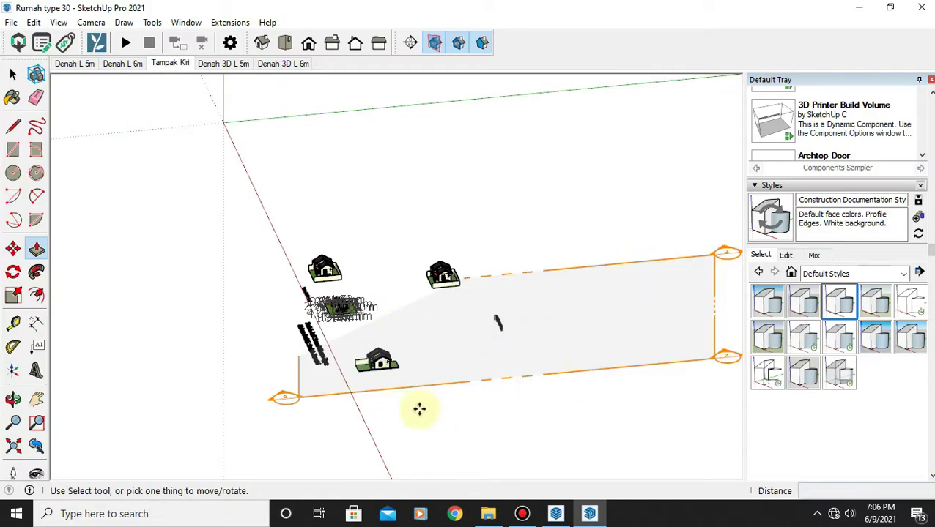
click(396, 386)
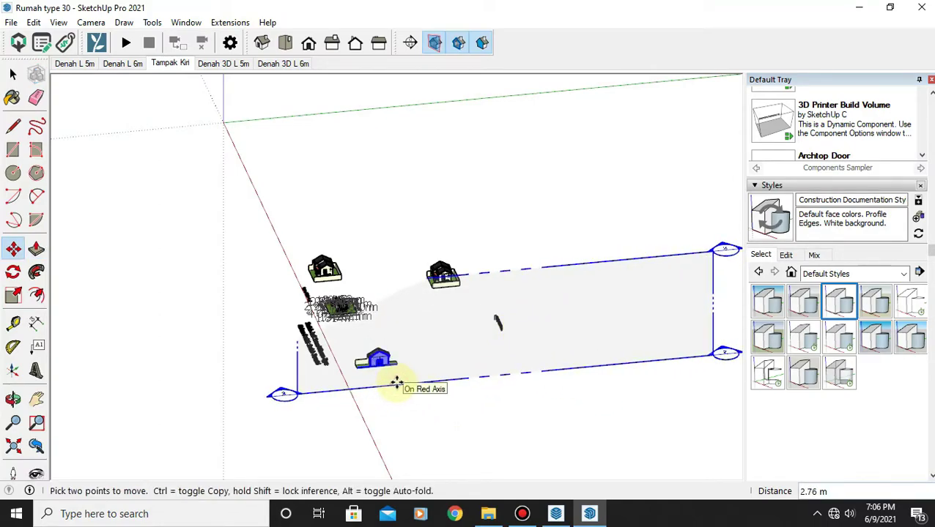
click(398, 383)
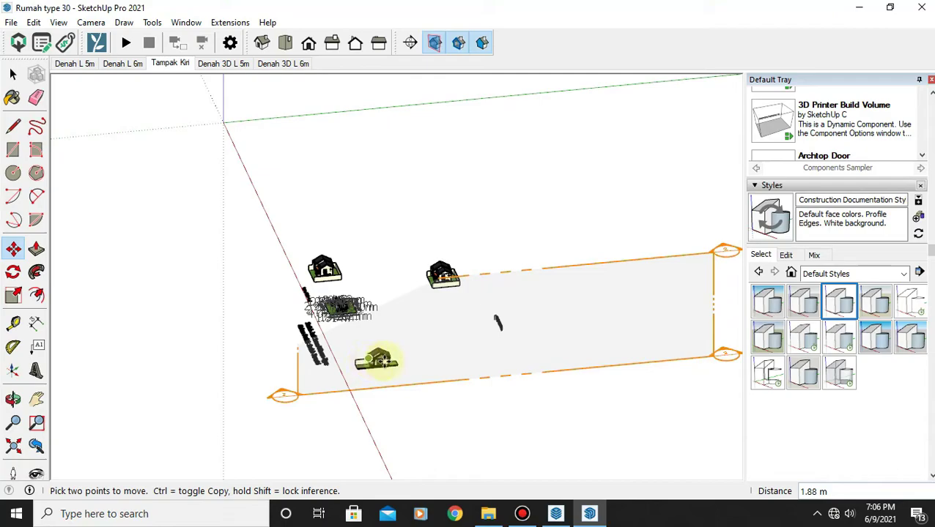
scroll(381, 360, up, 2)
scroll(378, 360, up, 2)
scroll(370, 360, up, 3)
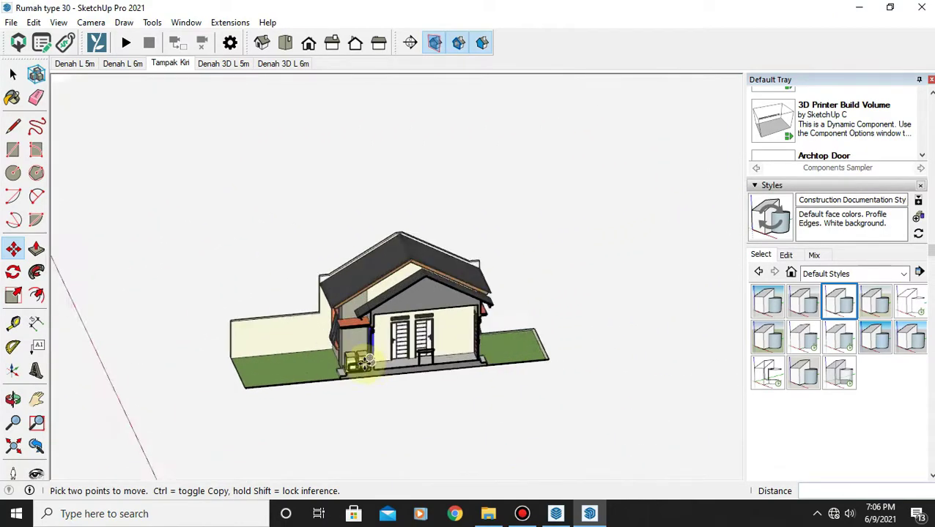
mouse_move(367, 361)
middle_down()
mouse_move(418, 268)
mouse_move(419, 287)
middle_up()
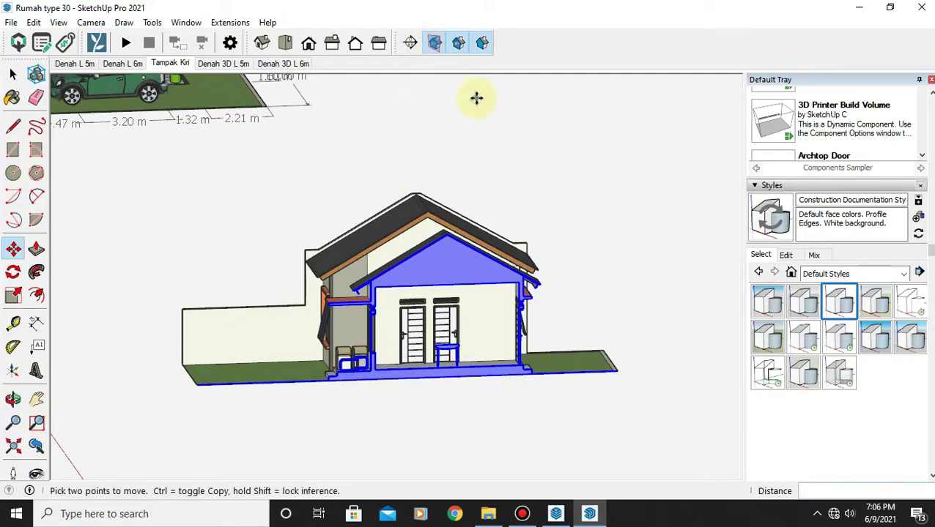
click(460, 44)
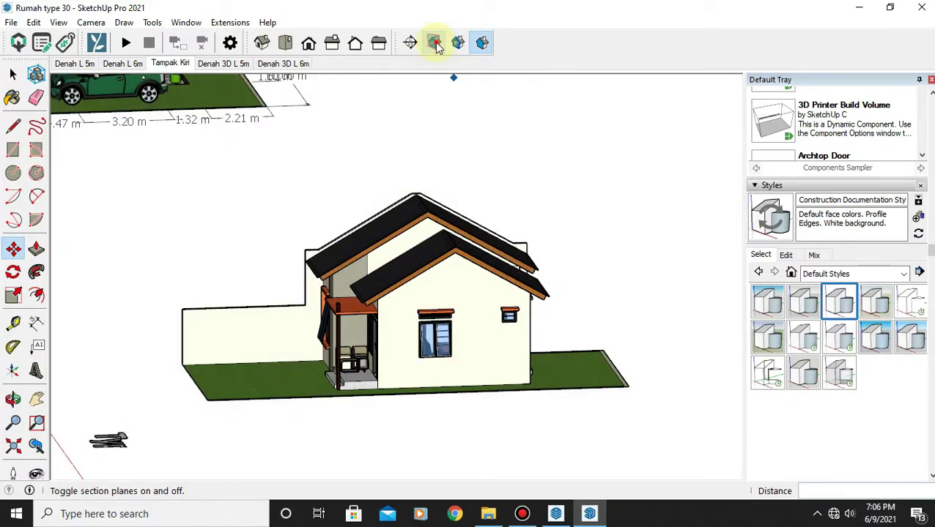
Step: Turn on Display Section Cuts and leave Section Fill switched on
click(458, 44)
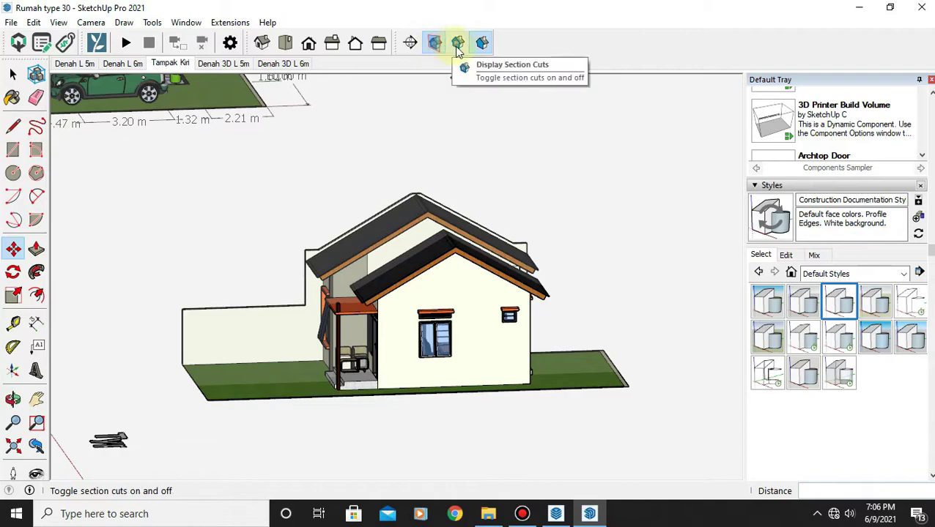
click(486, 53)
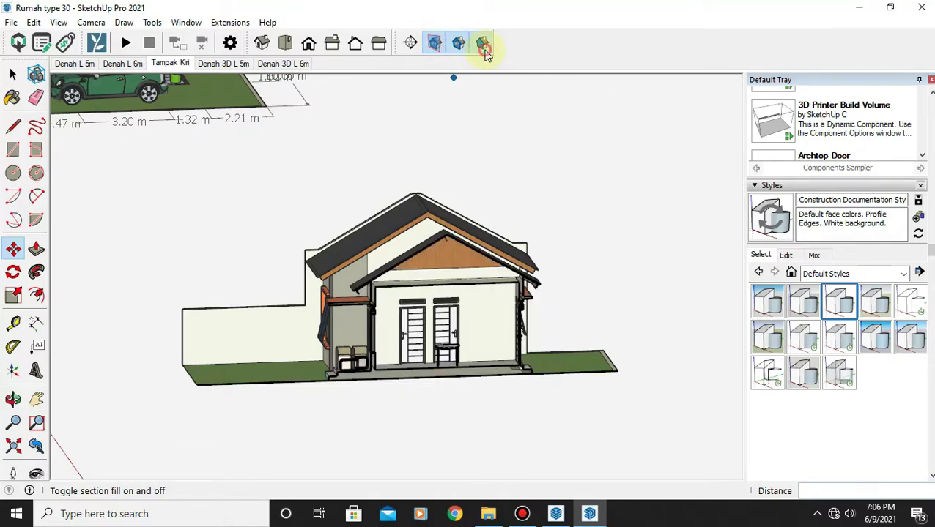
click(486, 53)
click(485, 51)
click(483, 53)
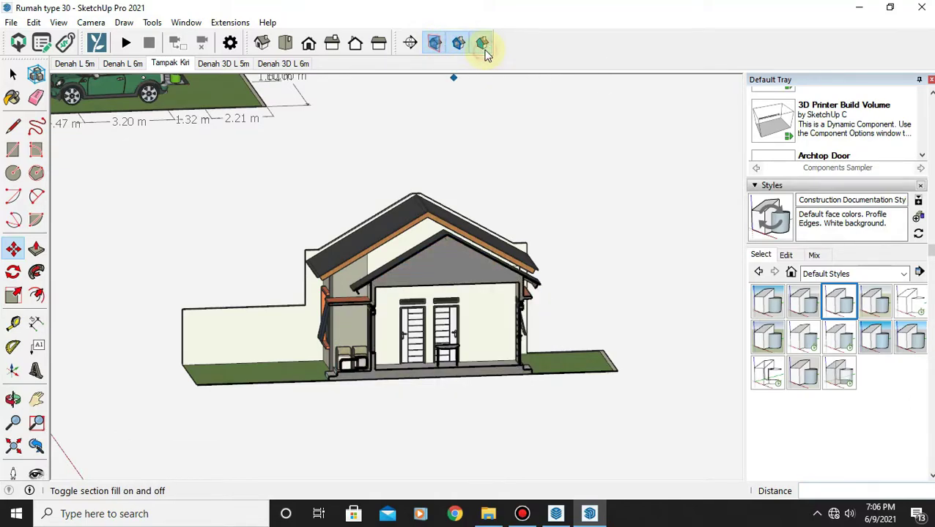
click(481, 56)
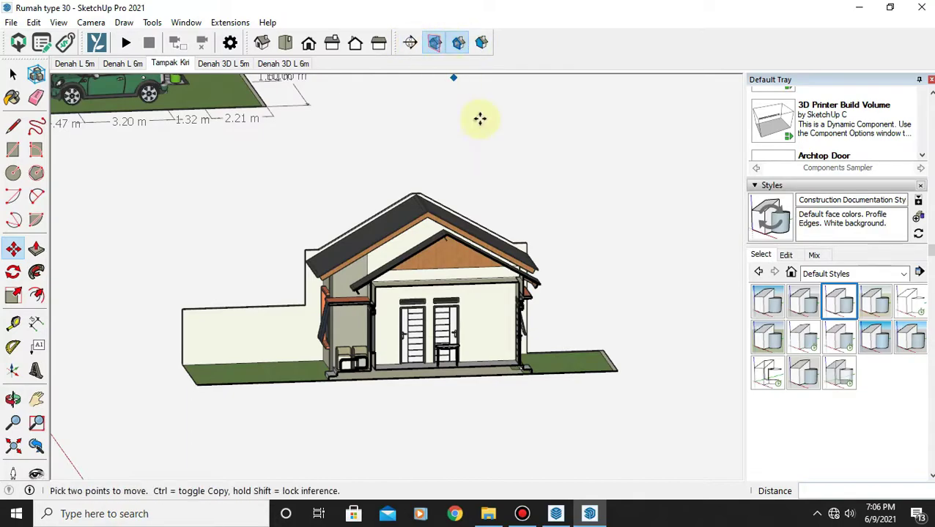
Step: Orbit around the site and switch the camera to Perspective
mouse_move(463, 328)
middle_down()
mouse_move(436, 265)
mouse_move(416, 270)
middle_up()
scroll(421, 273, up, 2)
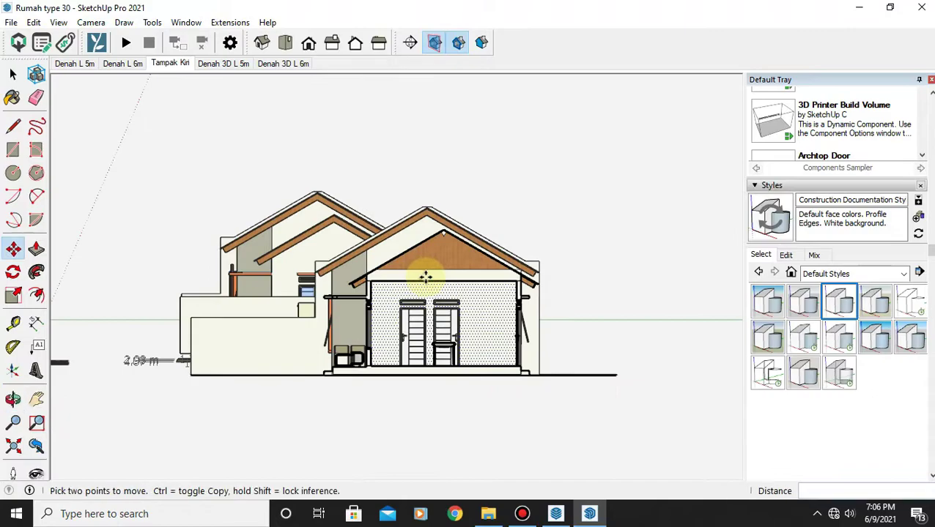
scroll(352, 261, up, 2)
scroll(330, 271, up, 2)
mouse_move(295, 279)
middle_down()
mouse_move(428, 402)
mouse_move(344, 371)
mouse_move(293, 267)
mouse_move(553, 378)
mouse_move(417, 257)
mouse_move(454, 317)
mouse_move(381, 234)
mouse_move(175, 82)
middle_up()
scroll(380, 371, down, 2)
scroll(340, 348, down, 2)
scroll(553, 377, up, 2)
scroll(547, 377, up, 3)
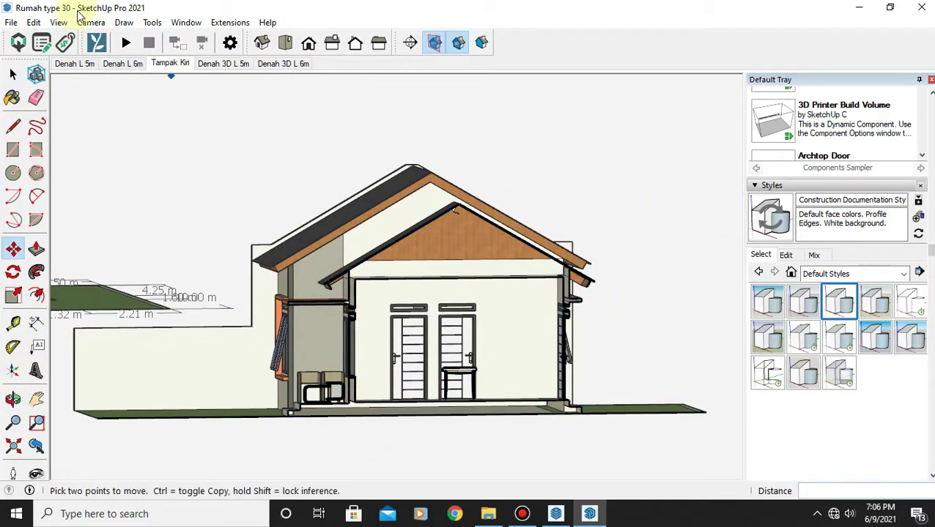
click(90, 22)
click(128, 93)
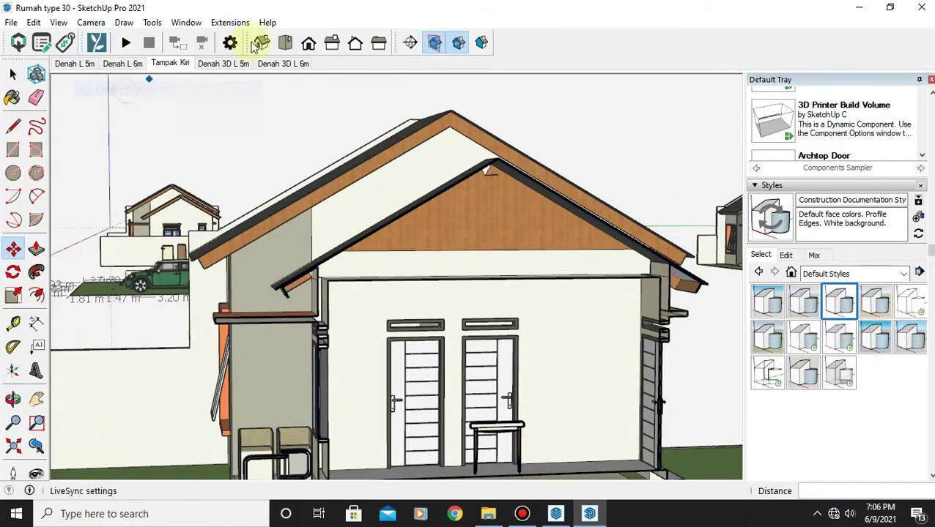
Step: Go to the Right standard view and frame the sectioned house
click(336, 48)
mouse_move(364, 203)
middle_down()
mouse_move(404, 254)
mouse_move(538, 293)
middle_up()
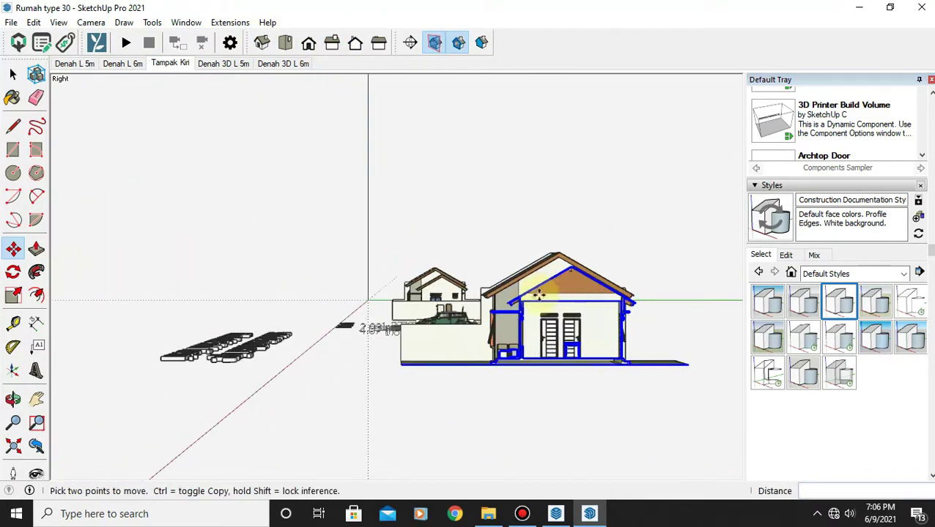
scroll(605, 313, up, 3)
scroll(602, 315, up, 3)
mouse_move(603, 315)
middle_down()
mouse_move(552, 271)
mouse_move(497, 260)
middle_up()
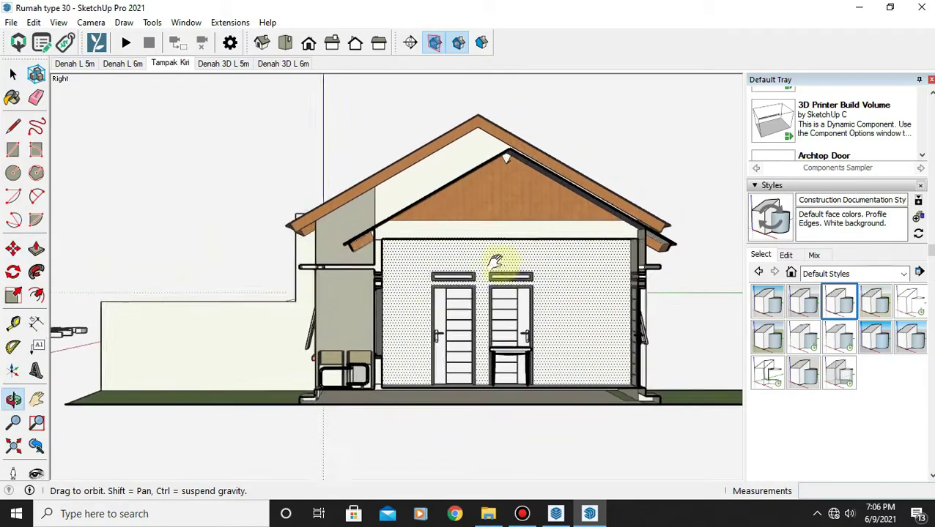
key(m)
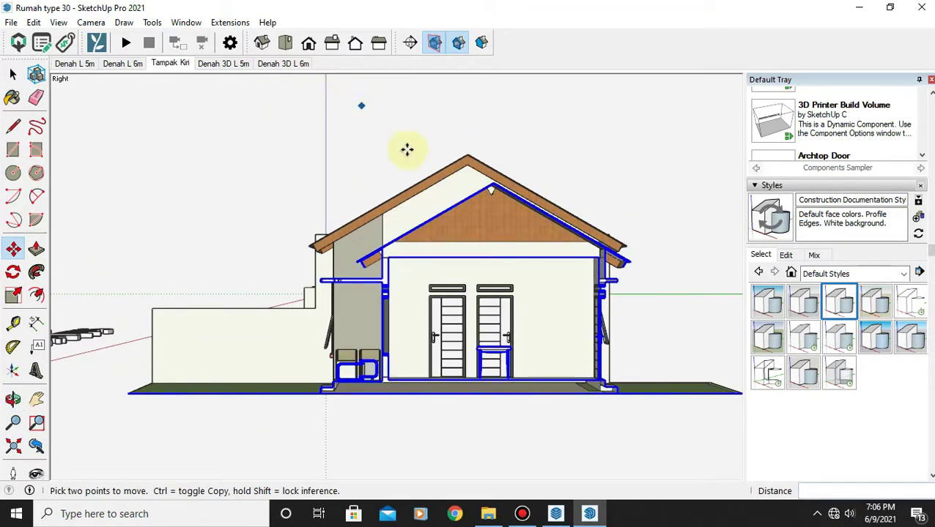
drag(491, 191, 496, 199)
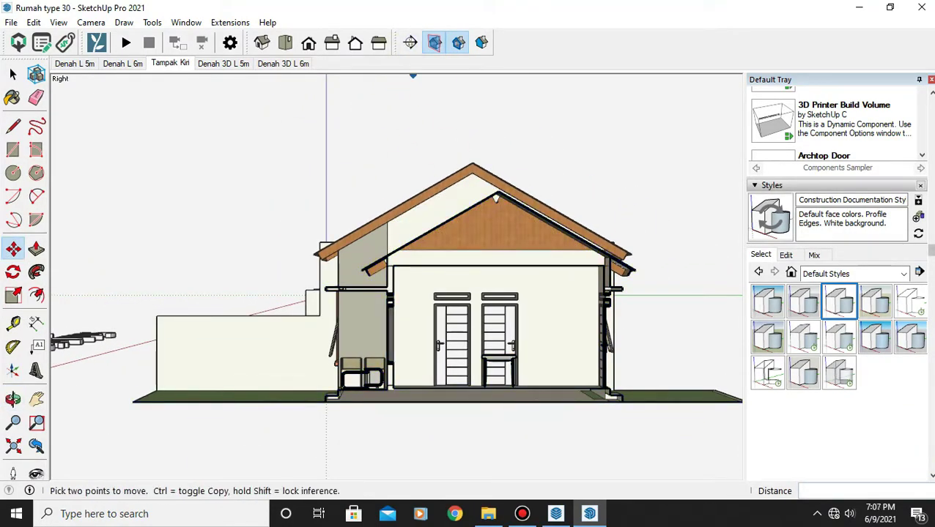
scroll(908, 455, down, 3)
scroll(908, 455, down, 5)
scroll(908, 455, down, 2)
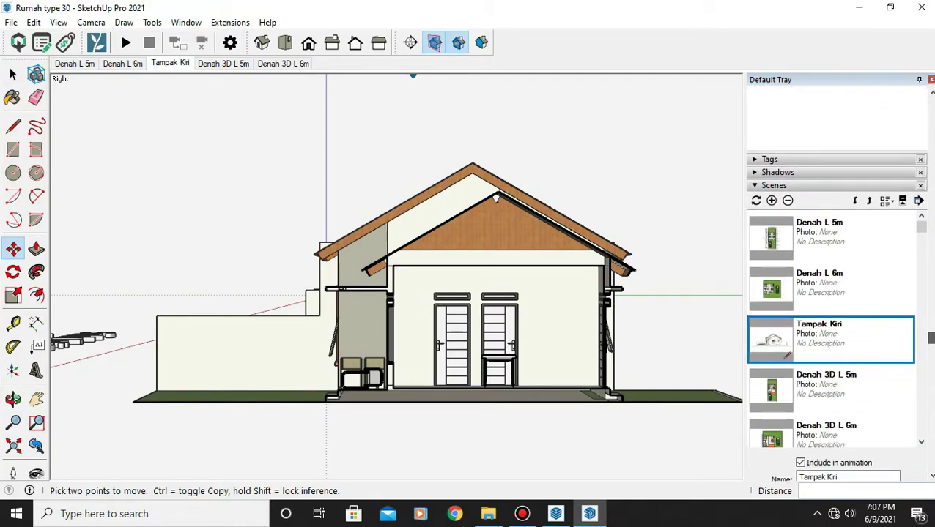
Step: Add a new scene saved as a new style, updated to the current view
click(772, 201)
click(504, 317)
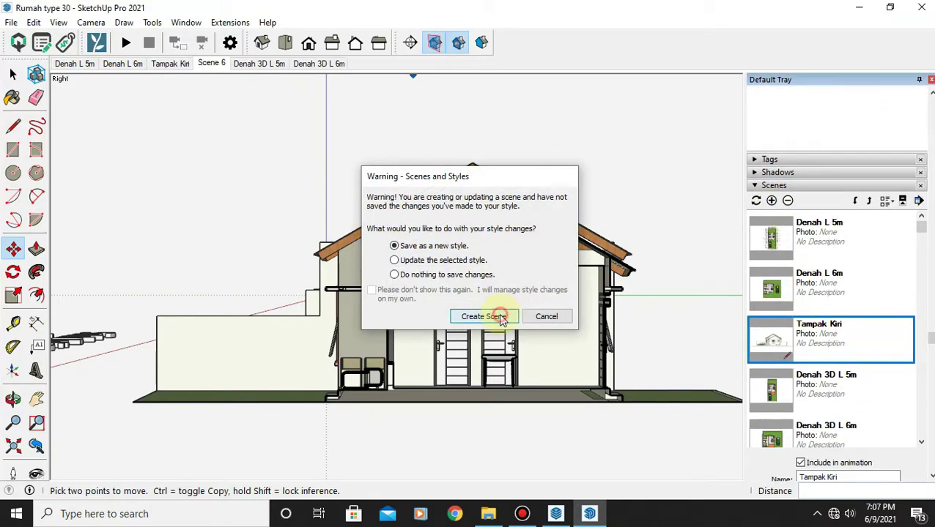
right_click(217, 68)
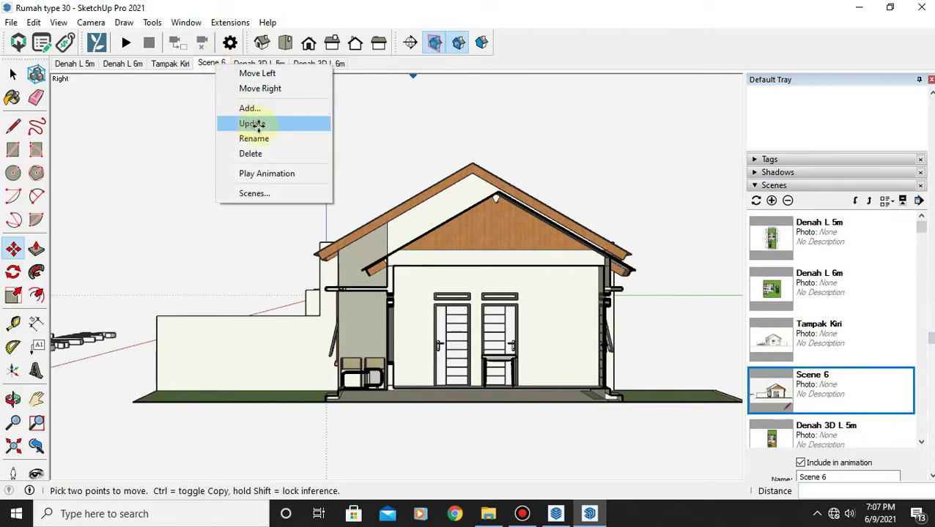
click(253, 123)
key(t)
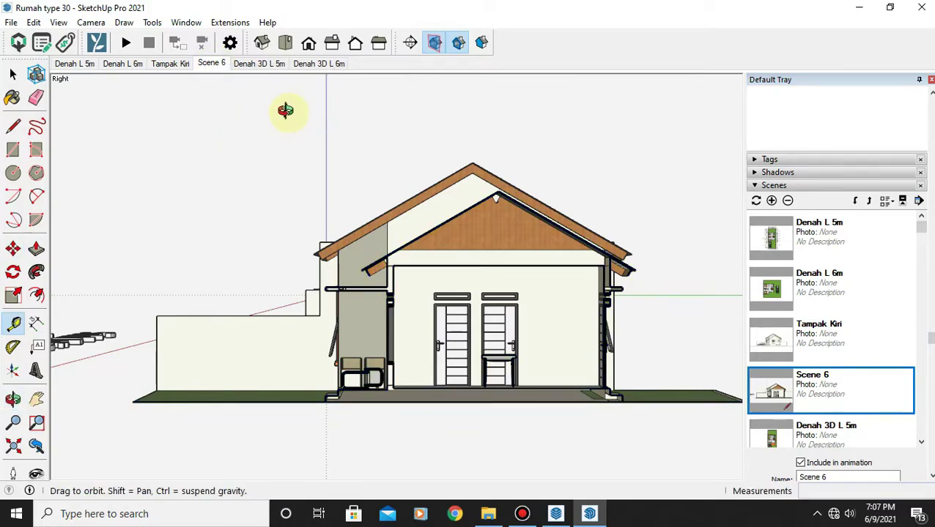
key(o)
key(space)
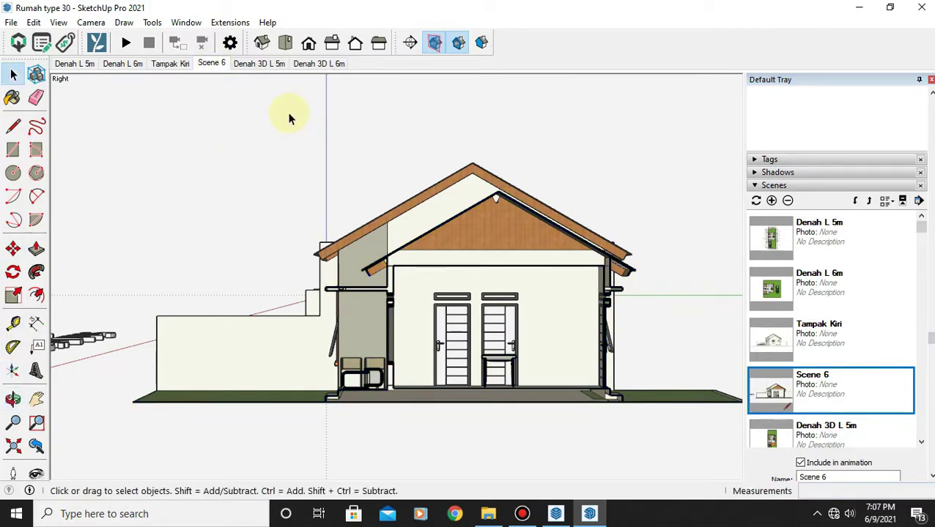
Step: Rename Scene 6 to Potongan B and update it
scroll(861, 365, down, 2)
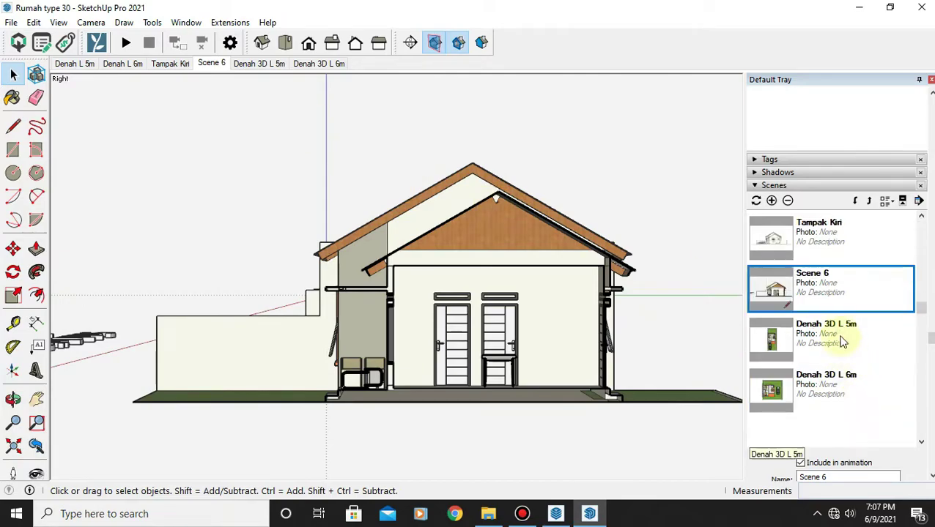
right_click(830, 293)
click(825, 330)
text(Potongan B)
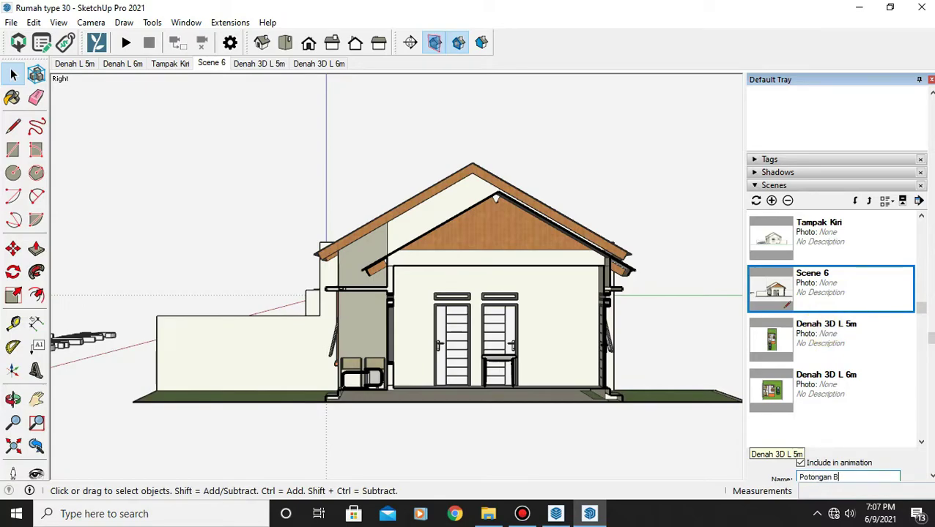
key(Return)
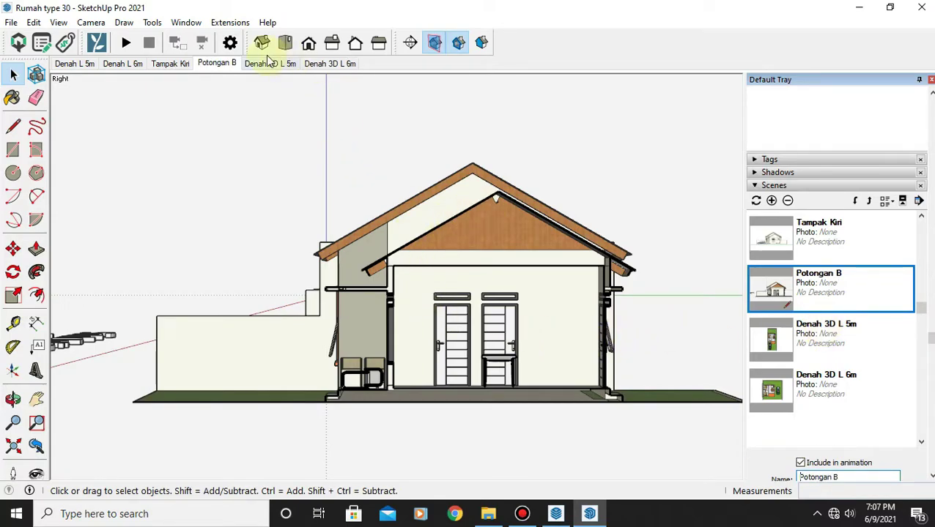
right_click(217, 63)
click(250, 118)
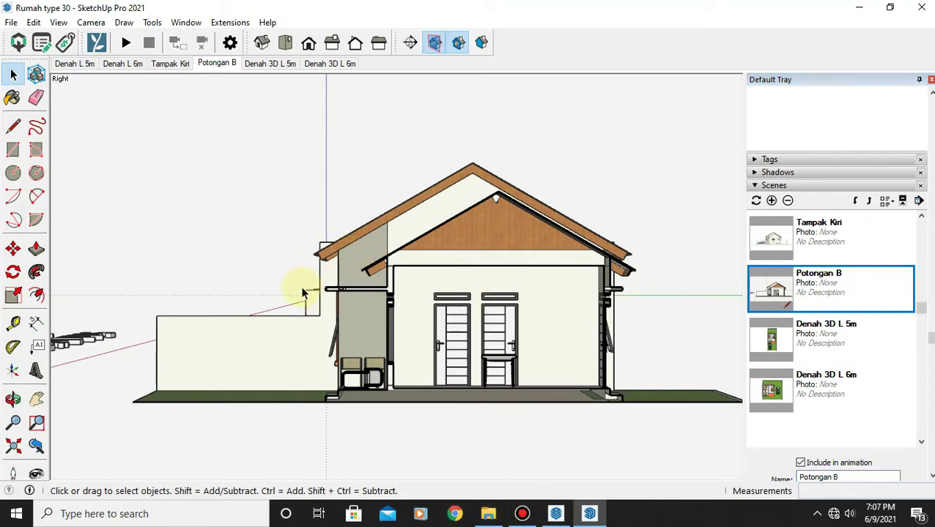
Step: Orbit and zoom around the house model in SketchUp
middle_drag(302, 293, 365, 313)
scroll(340, 299, down, 5)
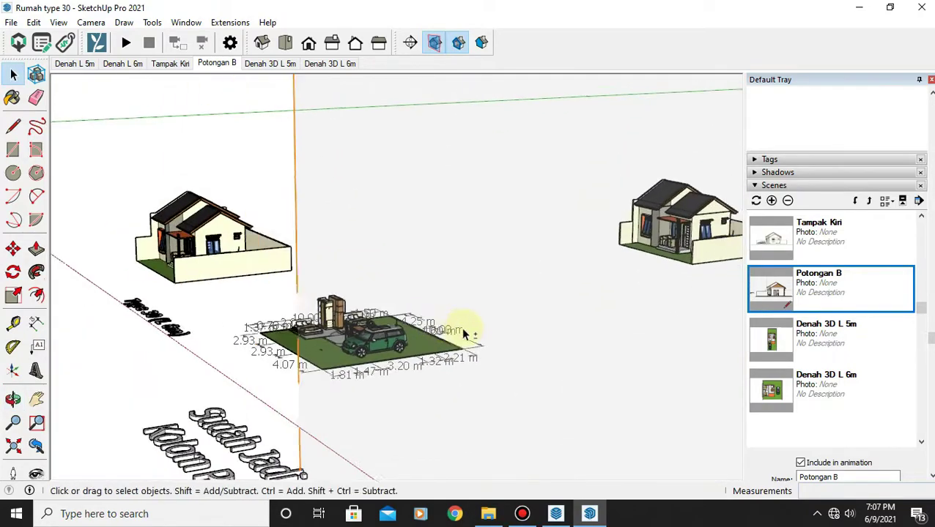
mouse_move(463, 334)
middle_down()
mouse_move(376, 264)
mouse_move(422, 315)
middle_up()
scroll(433, 275, up, 5)
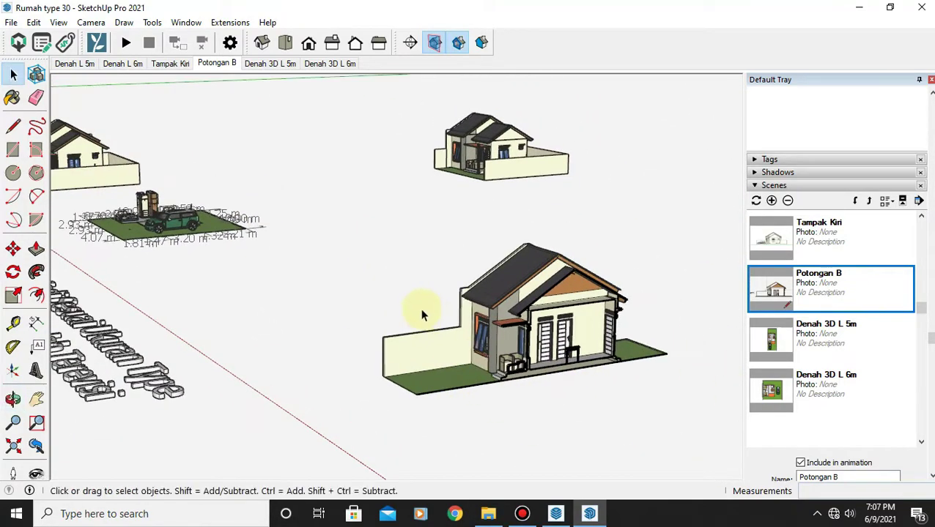
middle_drag(511, 317, 542, 335)
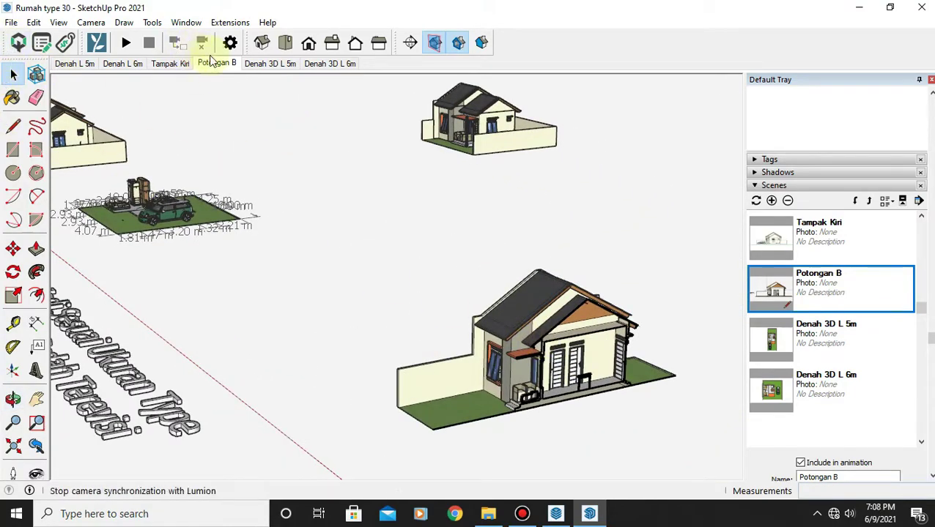
Step: Return to LayOut and briefly look at the File menu
click(588, 514)
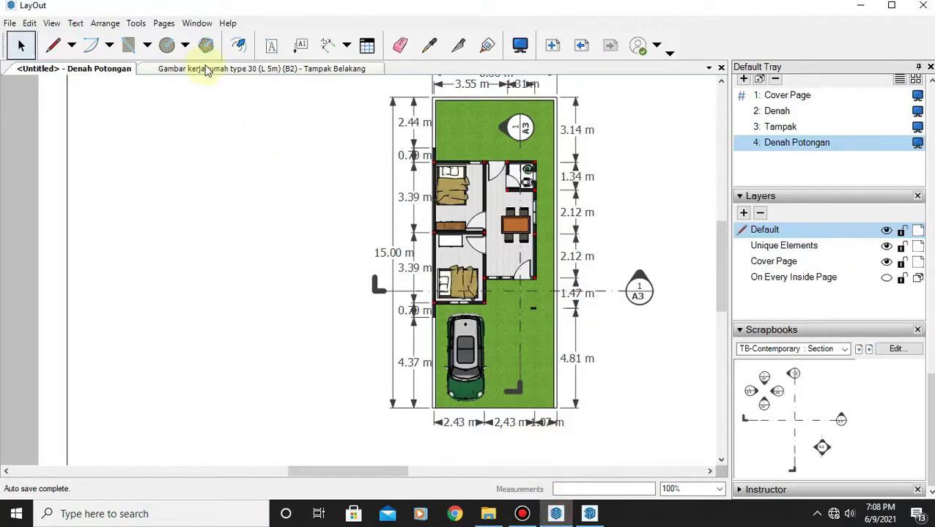
click(10, 23)
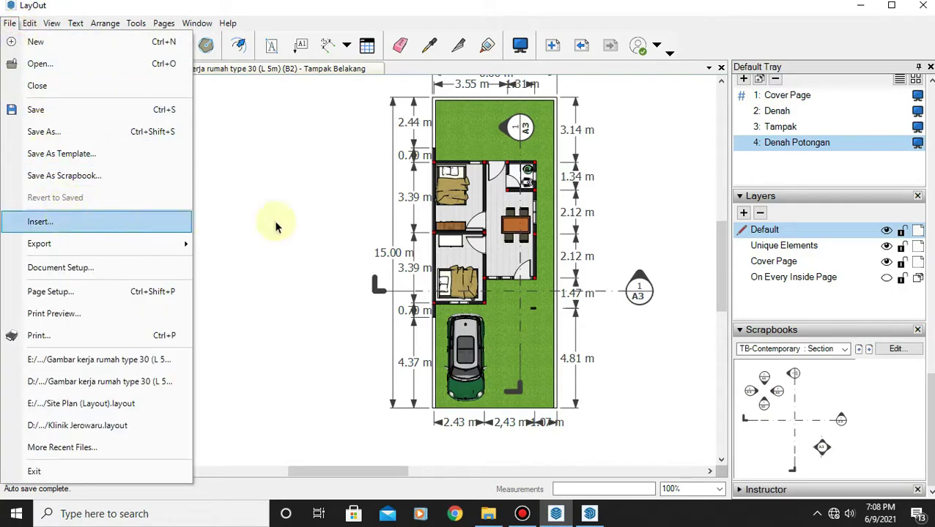
key(Escape)
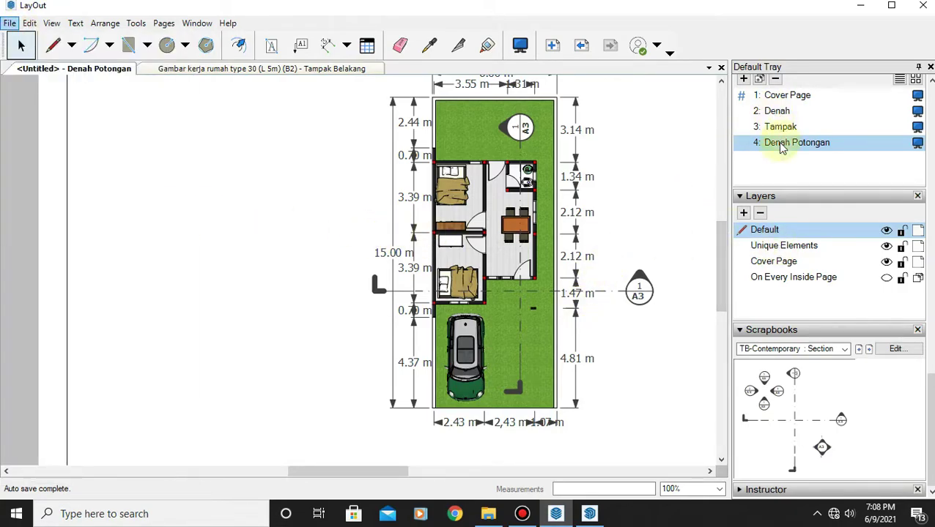
Step: Duplicate the Denah Potongan page, removing a stray blank page
right_click(782, 146)
click(813, 196)
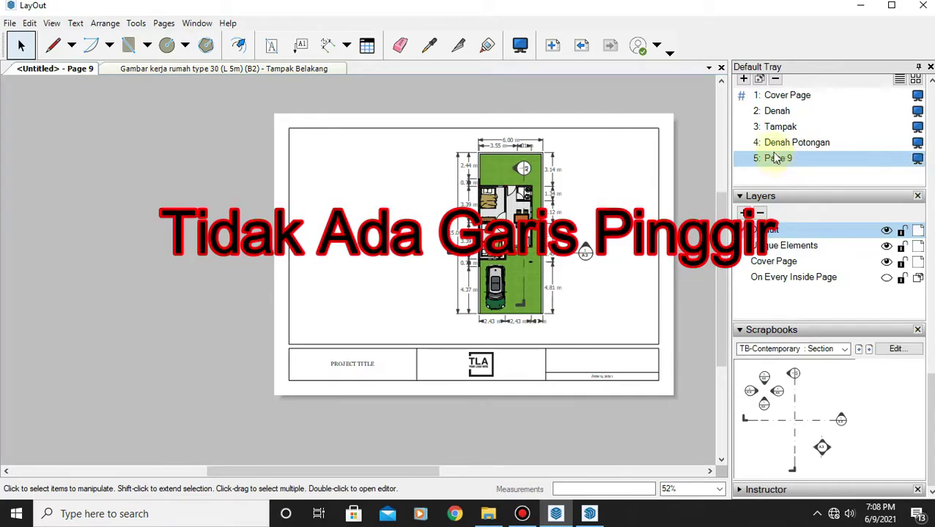
click(743, 81)
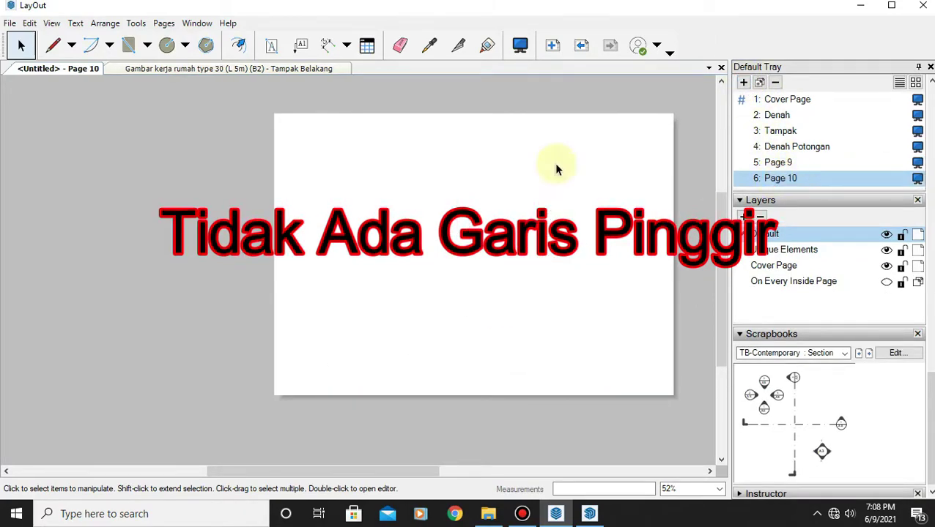
click(777, 83)
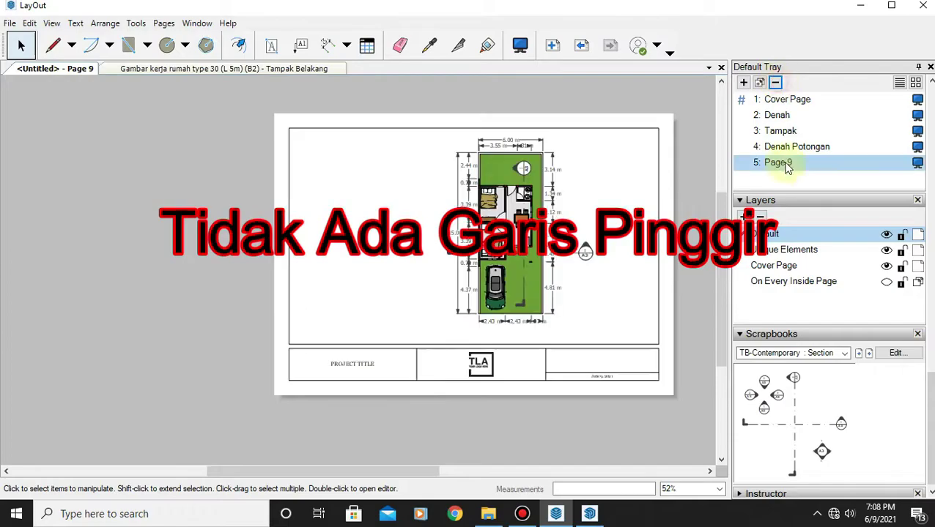
Step: Rename the duplicated Page 9 to Potongan B
click(775, 142)
click(775, 160)
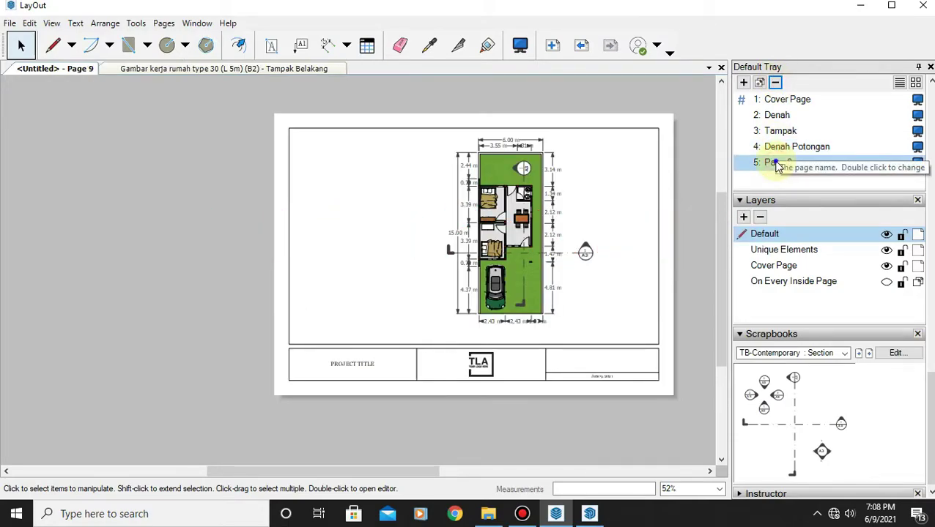
right_click(776, 162)
click(833, 170)
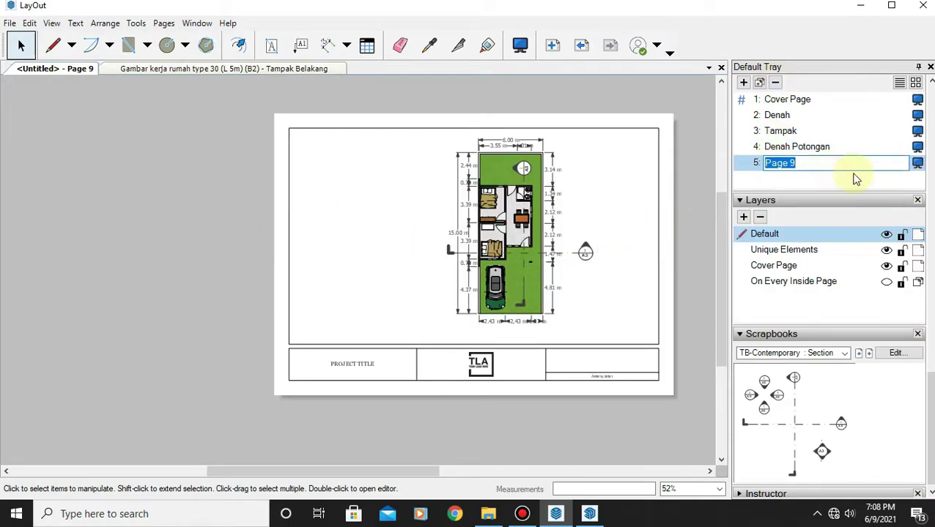
click(643, 167)
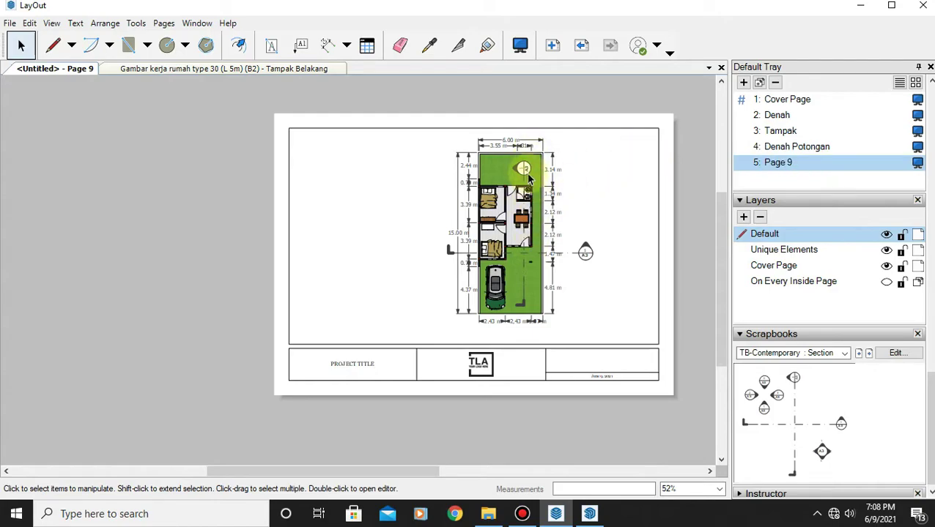
right_click(791, 164)
click(820, 169)
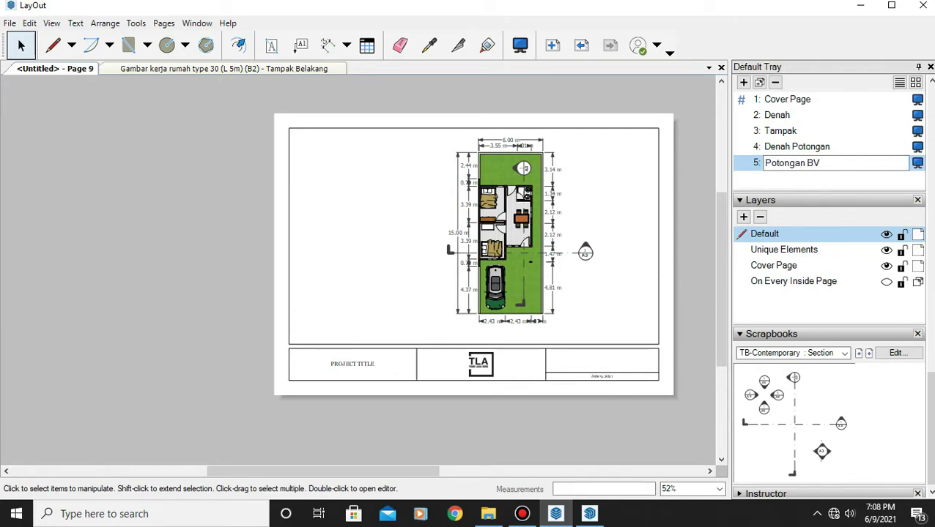
Step: Confirm the Potongan B page name and insert the Rumah type 30 model
click(821, 179)
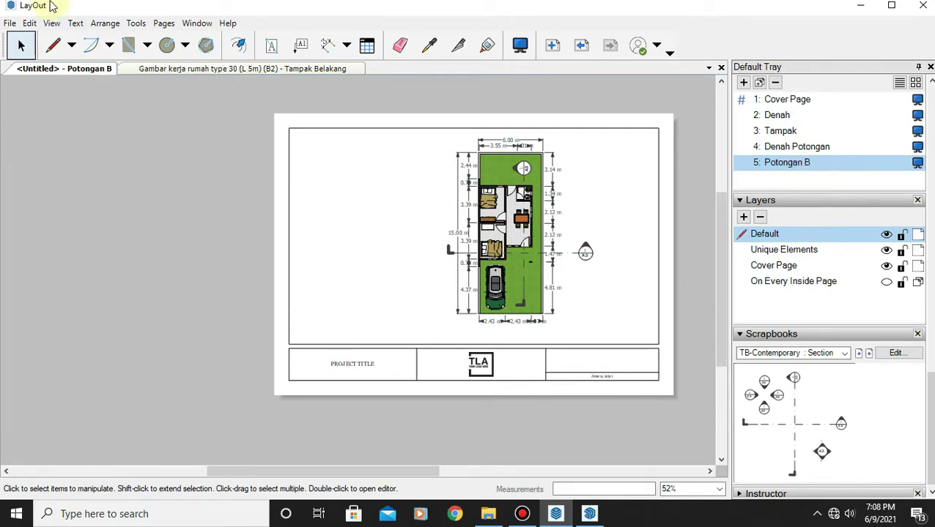
click(15, 24)
click(98, 223)
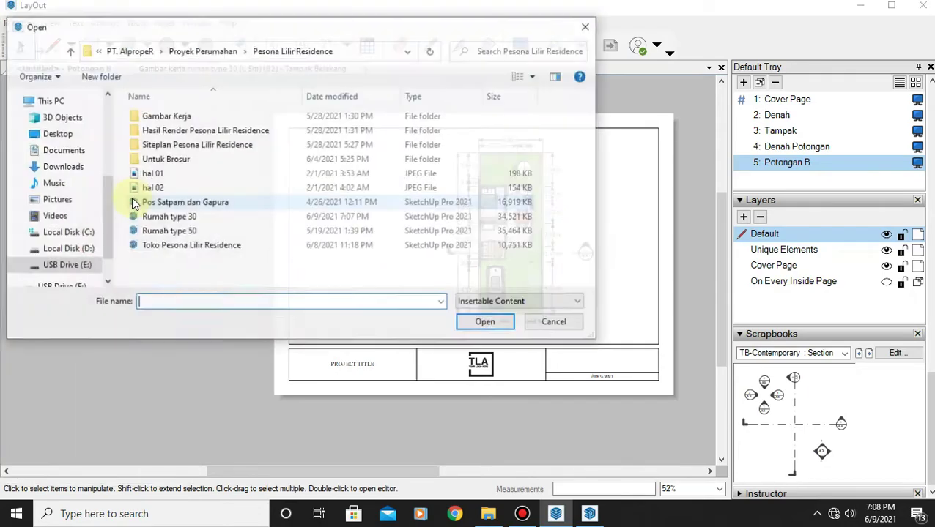
double_click(169, 217)
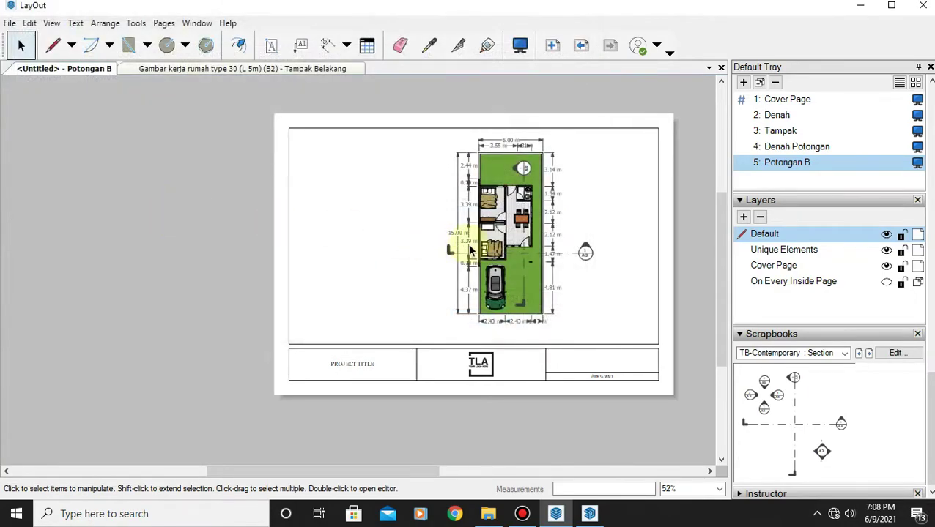
Step: Delete the old floor plan viewport and its section markers
click(524, 167)
click(523, 167)
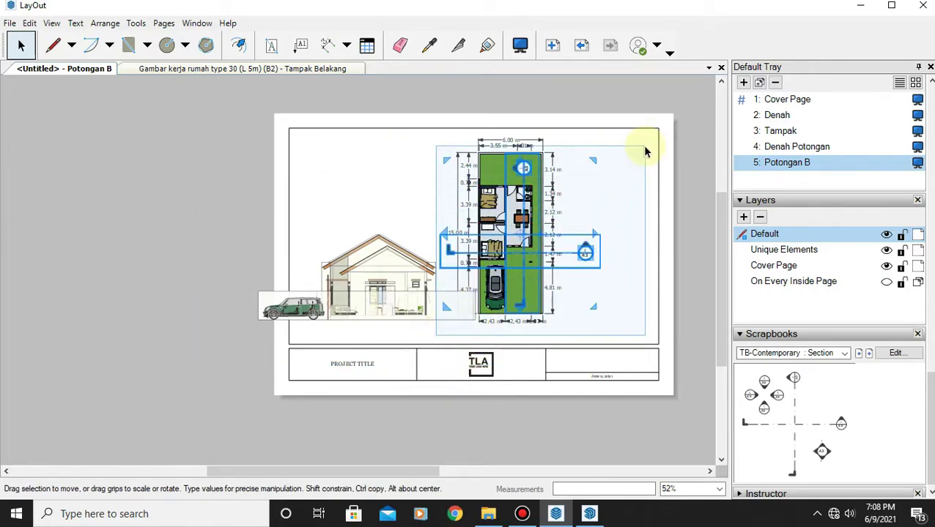
drag(436, 338, 641, 144)
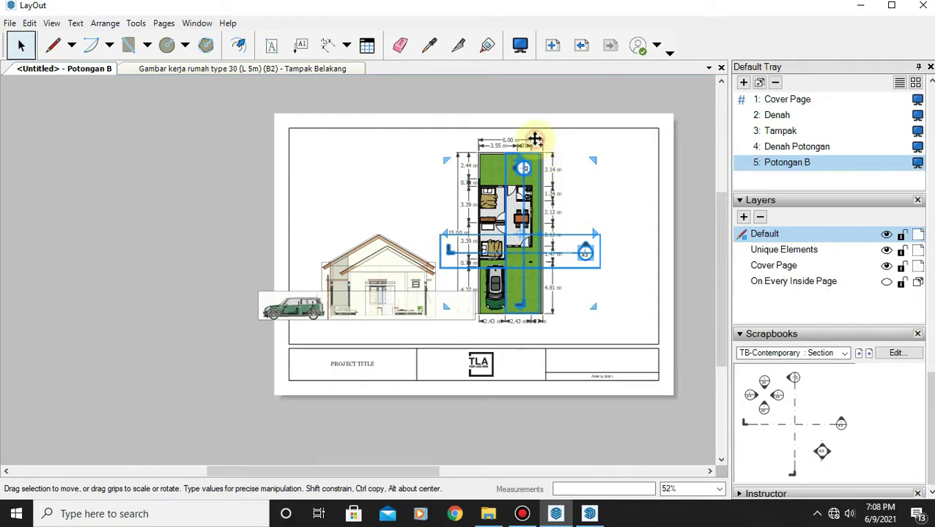
click(535, 139)
key(Delete)
Step: Set the inserted view to the Potongan B scene and stretch it to the frame
click(479, 254)
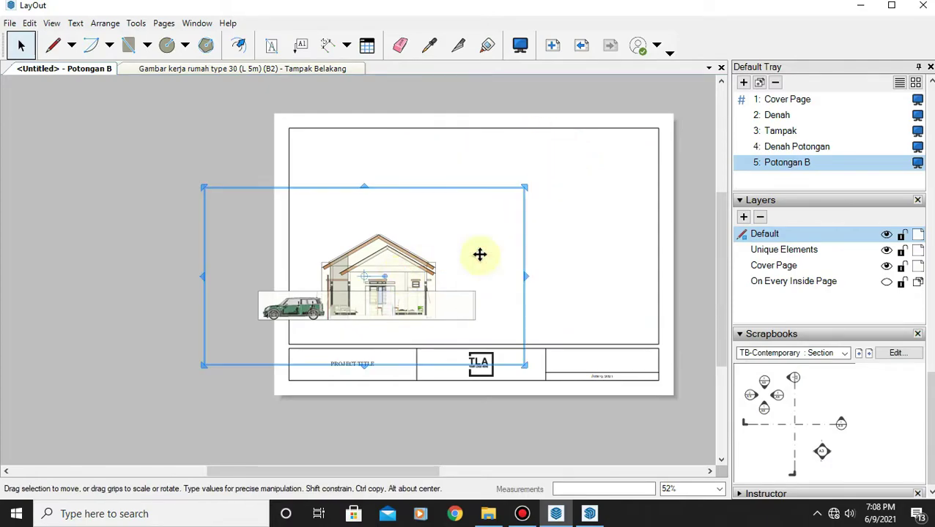
scroll(915, 367, up, 3)
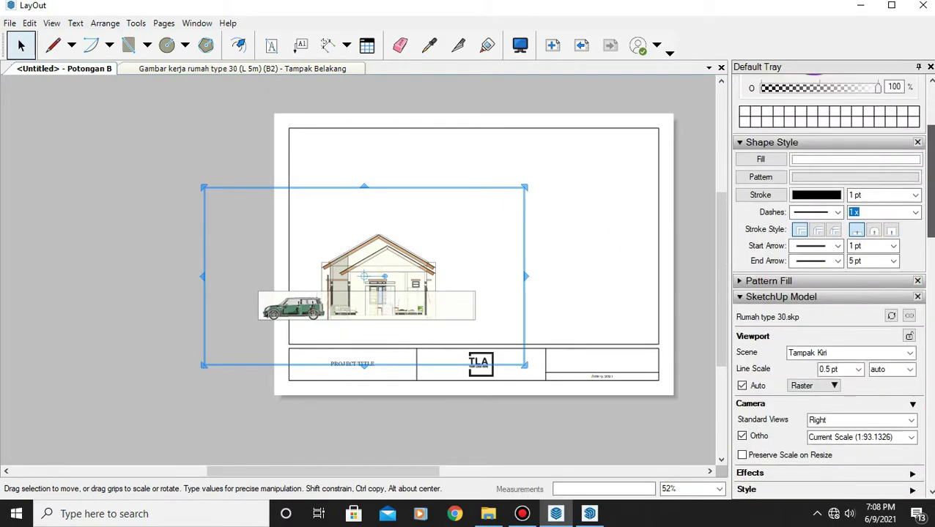
scroll(915, 366, up, 3)
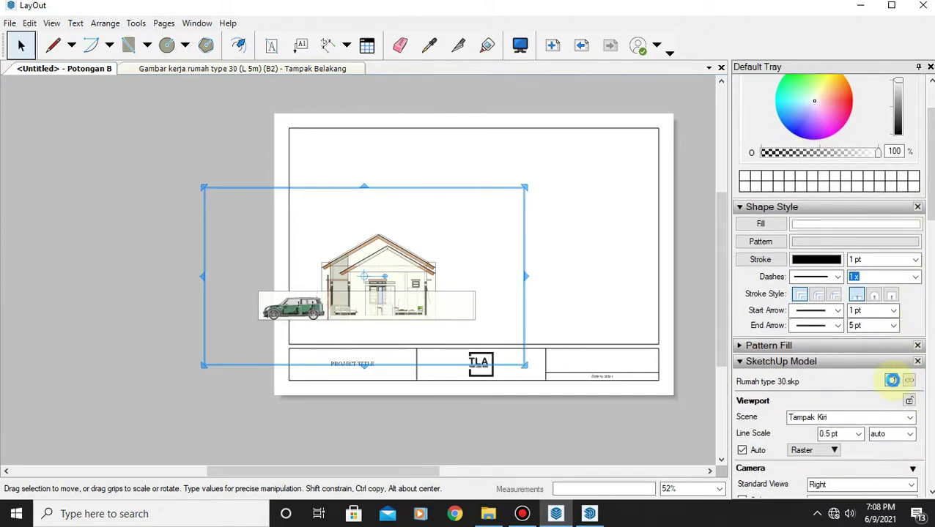
click(896, 381)
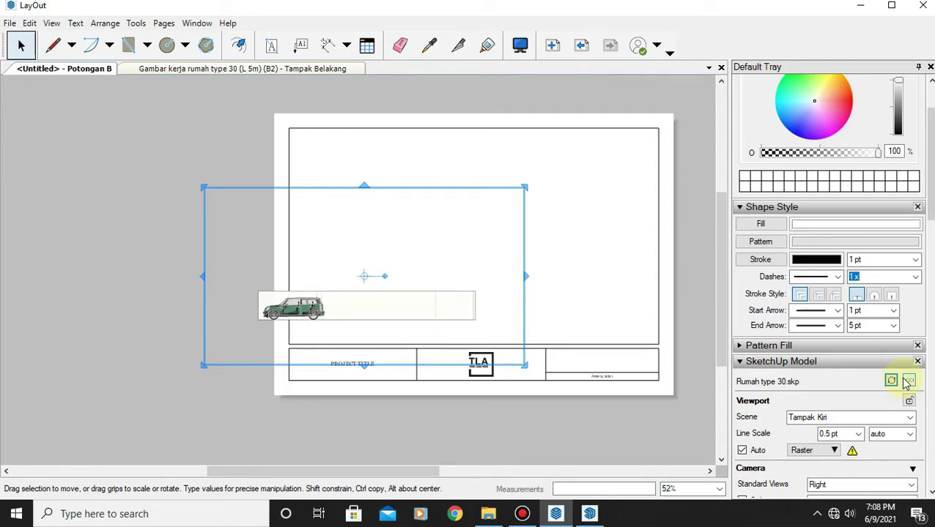
click(909, 417)
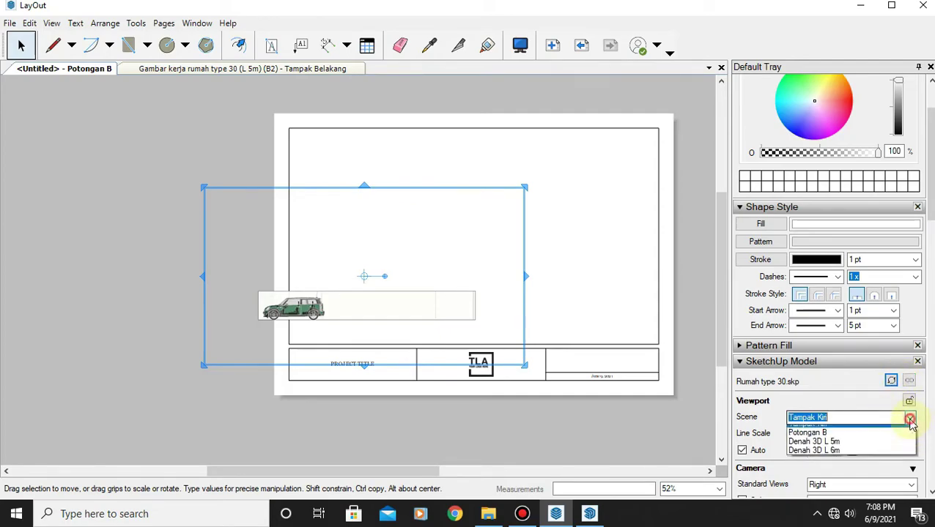
click(845, 462)
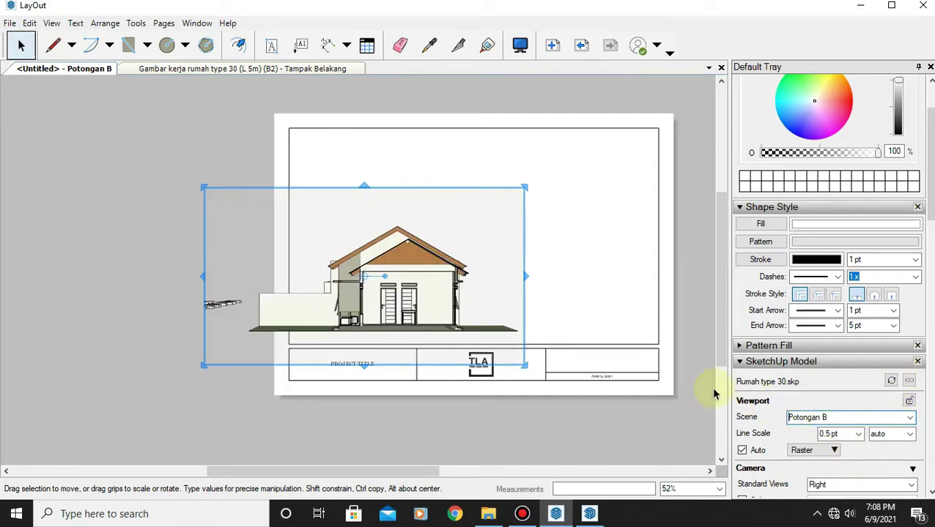
drag(370, 271, 481, 220)
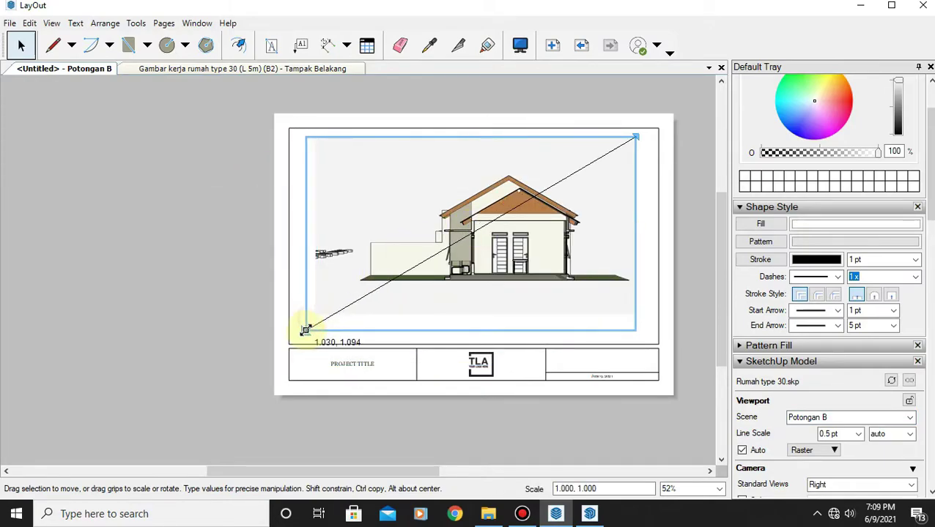
drag(313, 316, 287, 344)
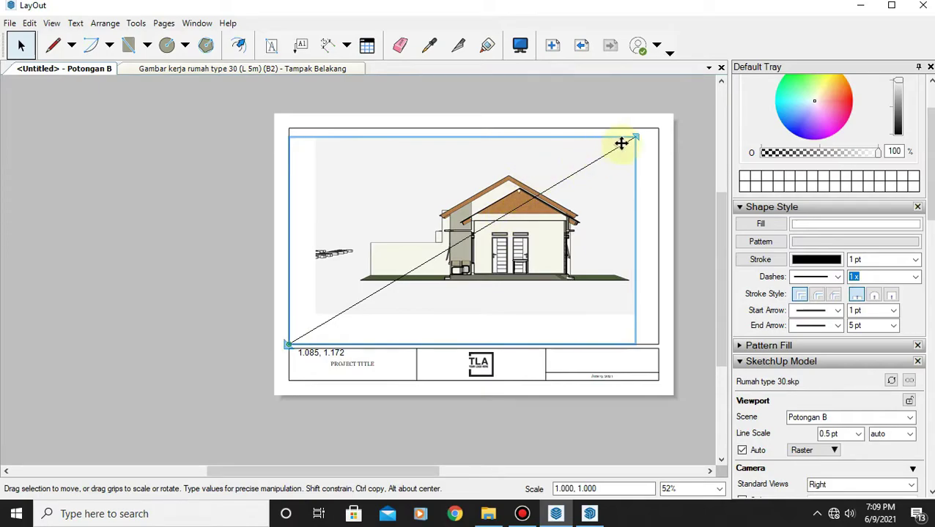
drag(636, 137, 659, 128)
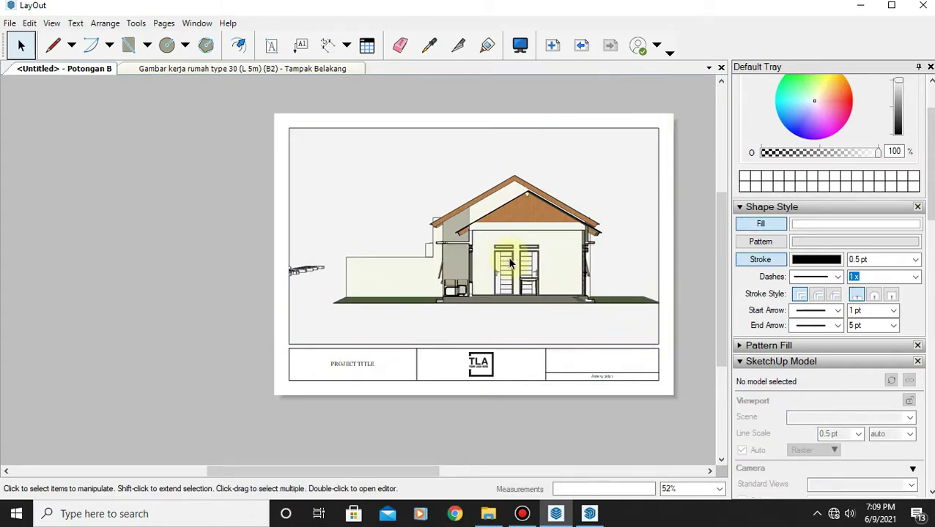
Step: Apply a metric scale to the section viewport, then change it to 1:125
right_click(504, 291)
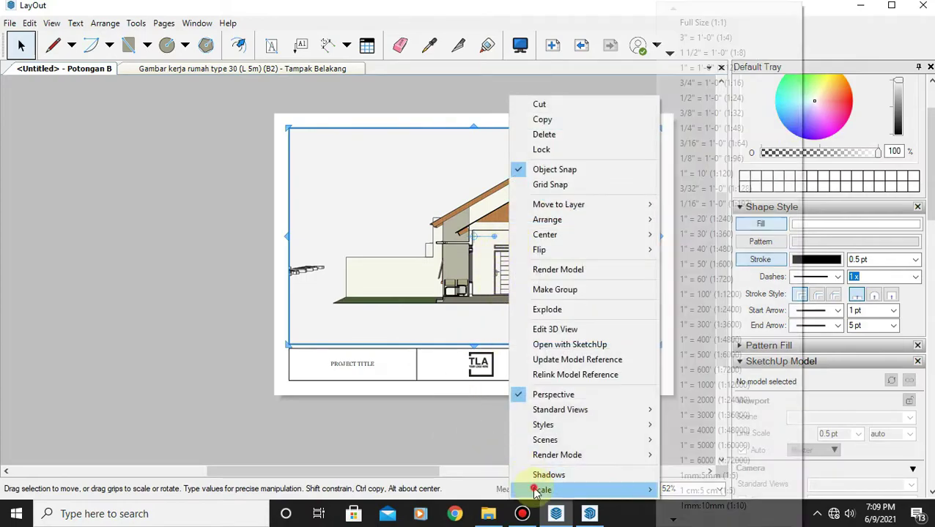
mouse_move(557, 490)
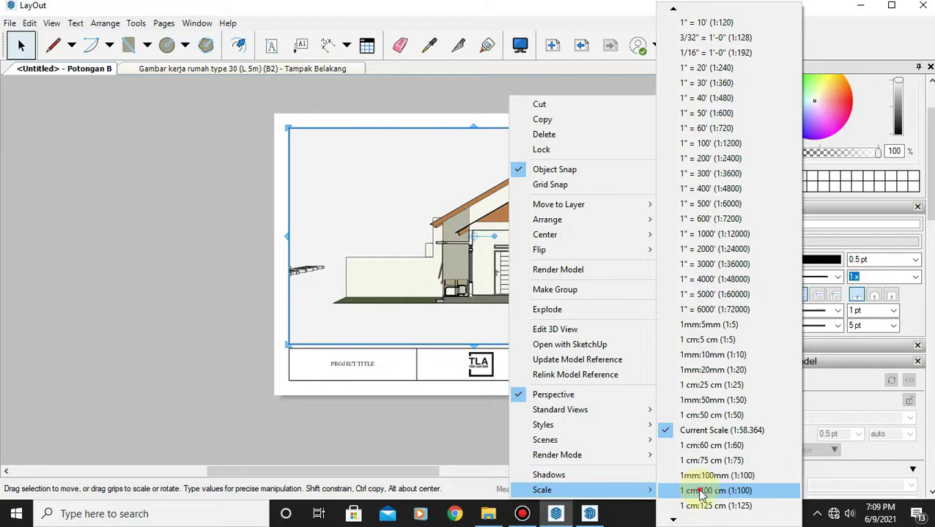
click(699, 491)
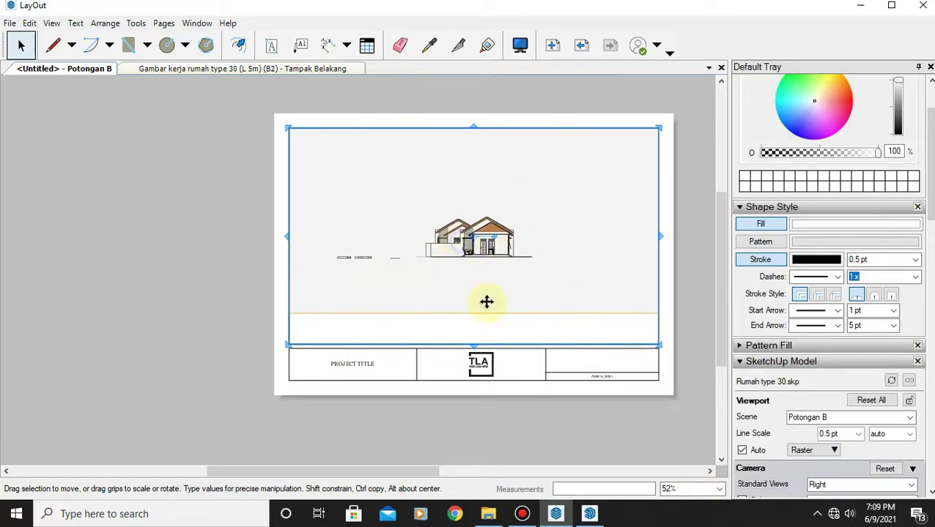
right_click(438, 216)
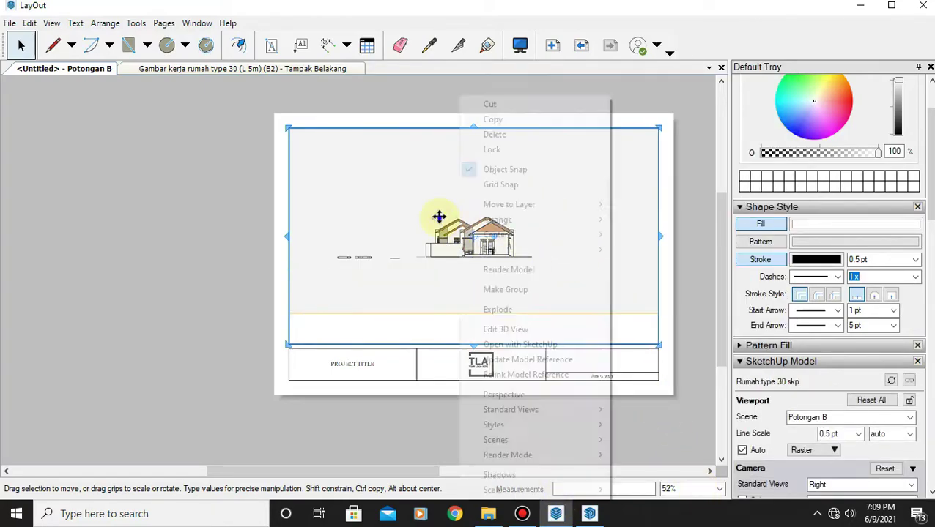
right_click(433, 236)
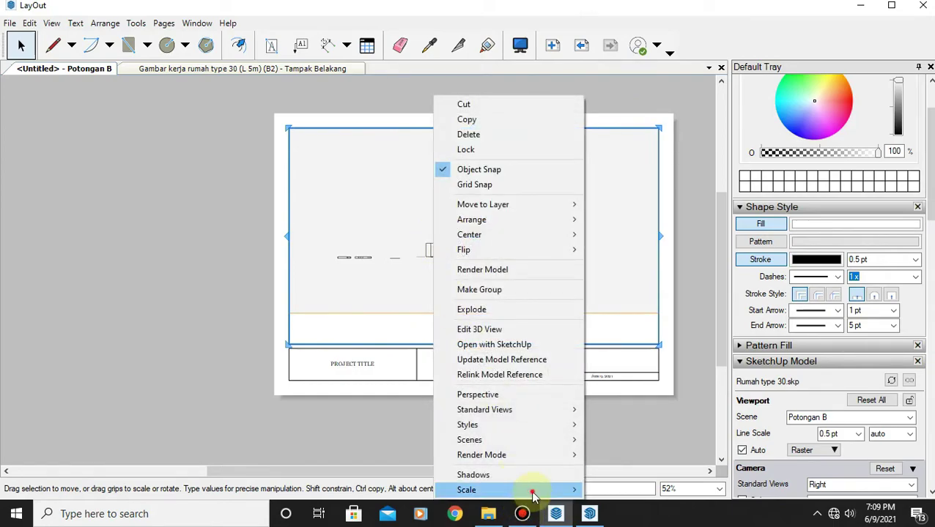
mouse_move(467, 490)
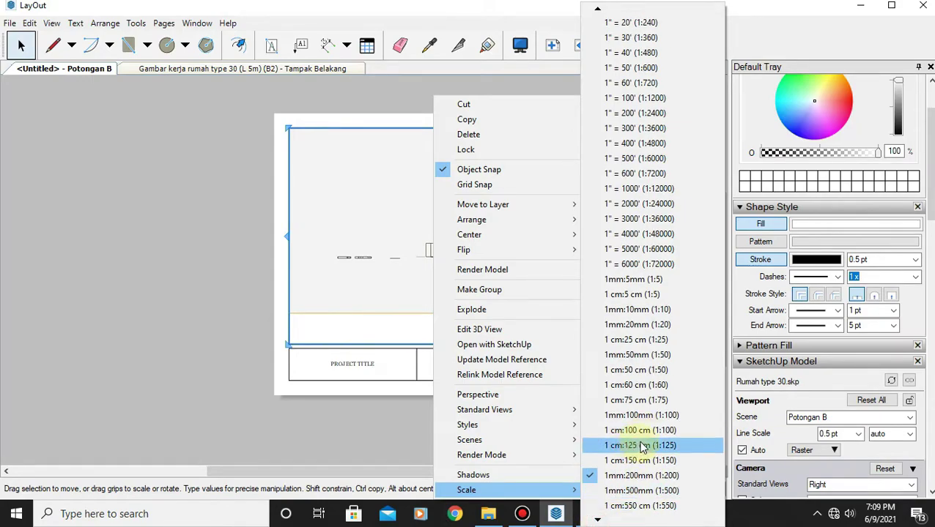
click(632, 431)
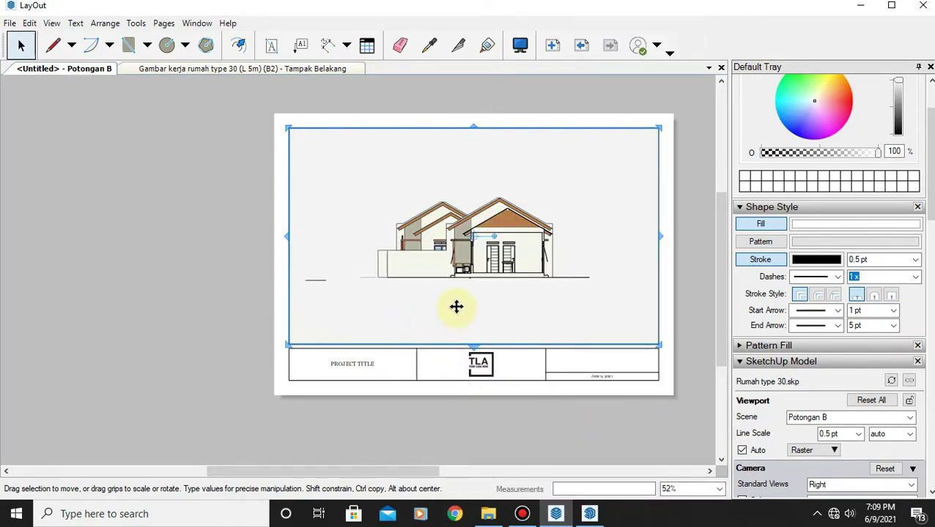
scroll(488, 273, up, 1)
key(Escape)
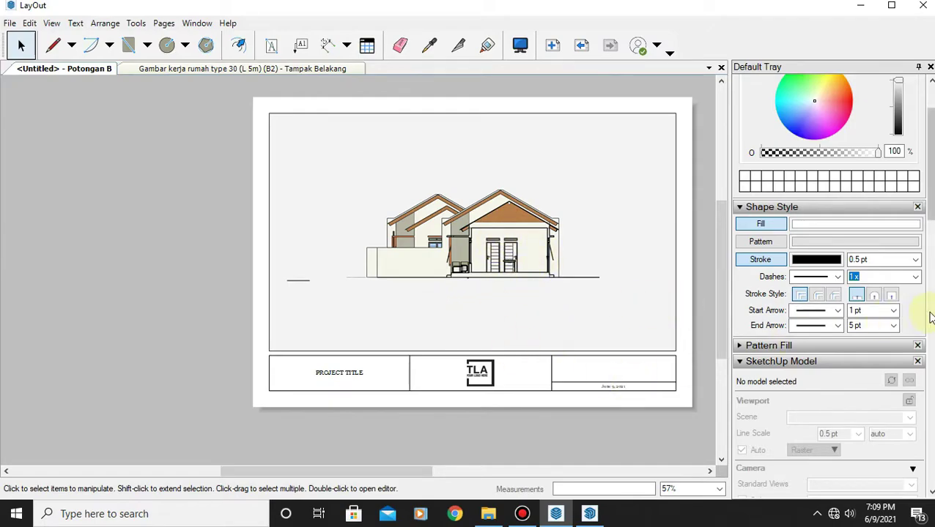
Step: Move through the Denah Potongan and Potongan B pages to page 3, Tampak
drag(929, 199, 929, 389)
click(782, 343)
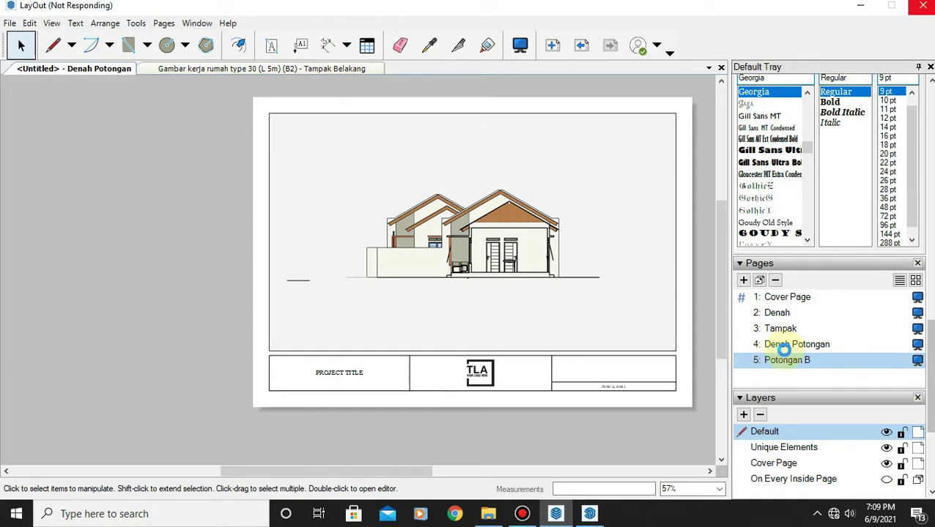
scroll(564, 161, up, 3)
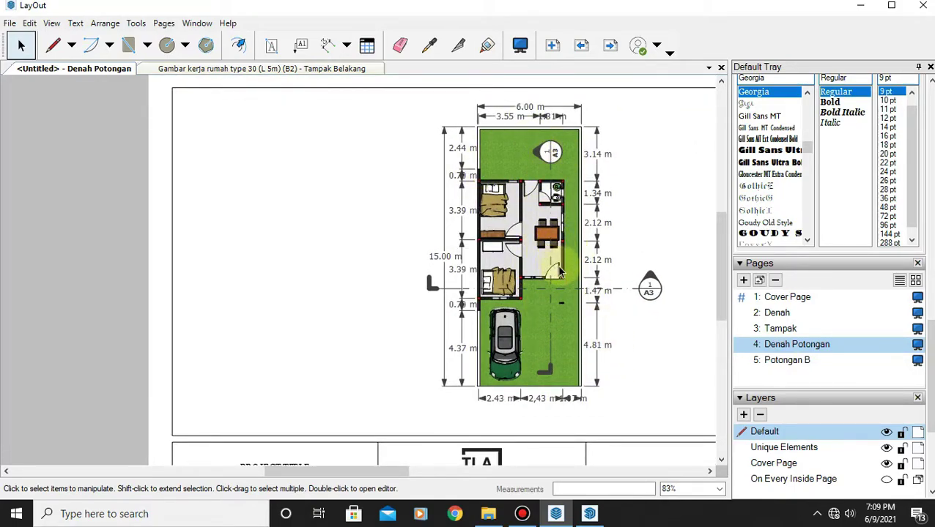
click(783, 362)
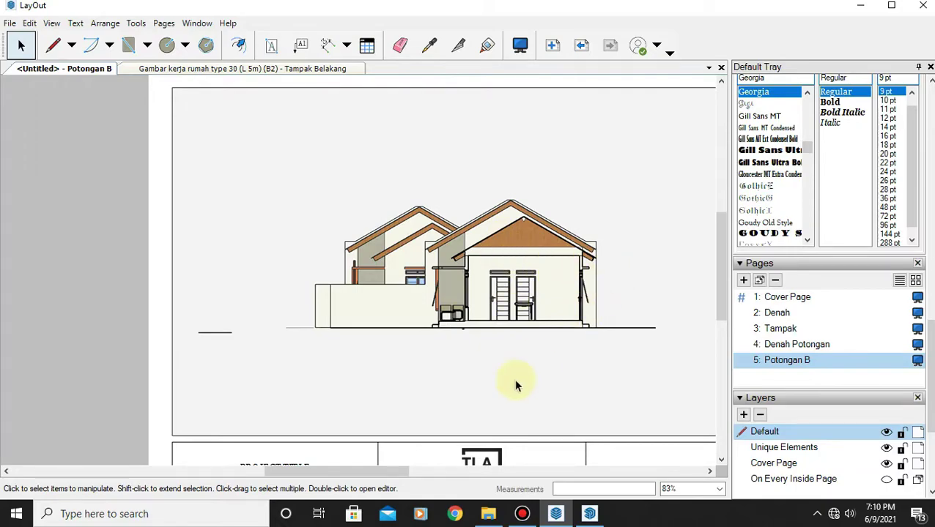
click(798, 343)
click(782, 329)
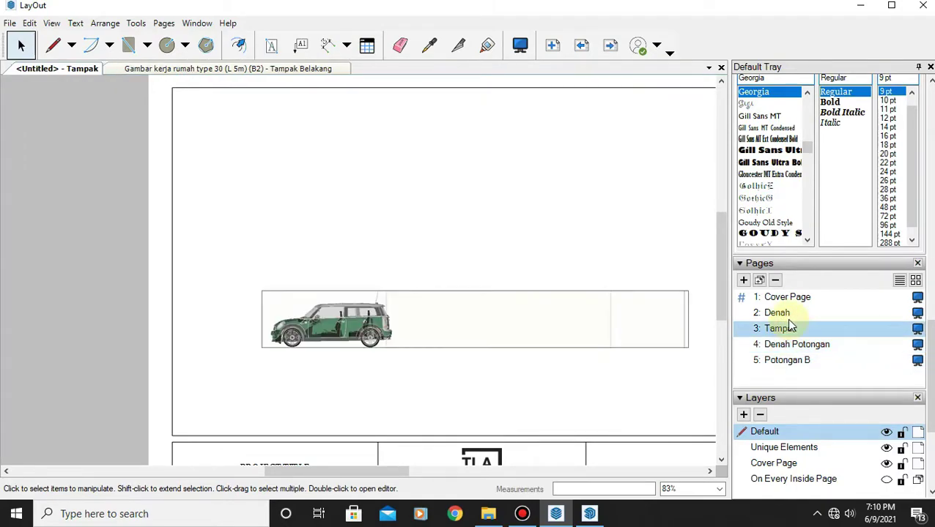
click(780, 313)
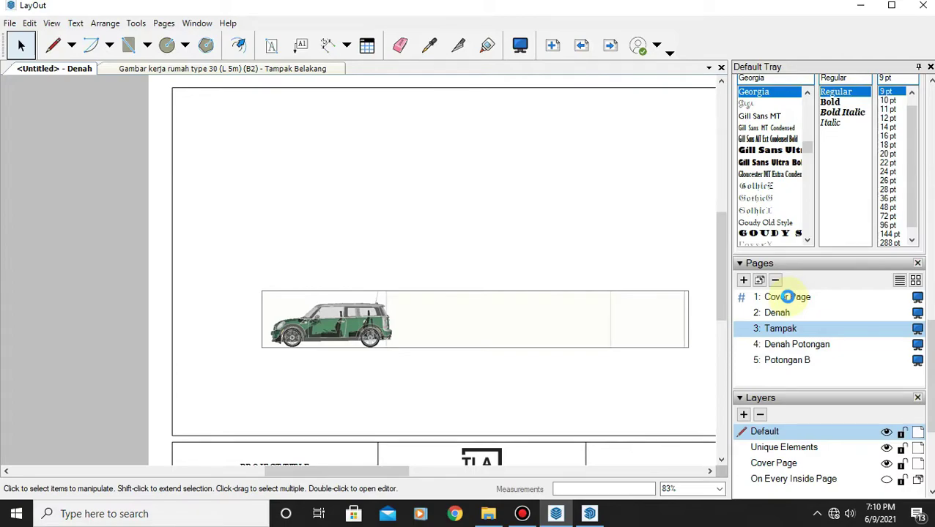
scroll(435, 253, down, 2)
scroll(439, 252, down, 2)
scroll(443, 269, up, 2)
Step: Select the car viewport on the Tampak sheet
click(450, 263)
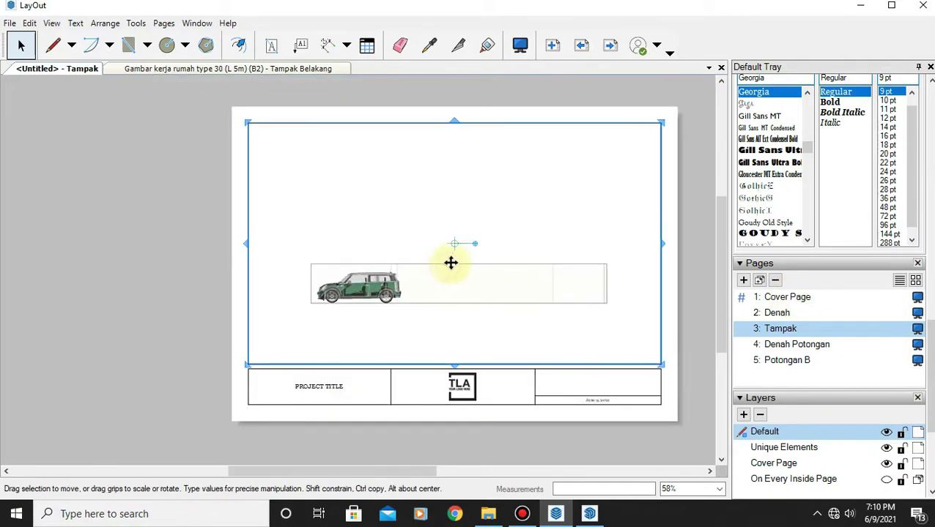
middle_drag(450, 263, 453, 298)
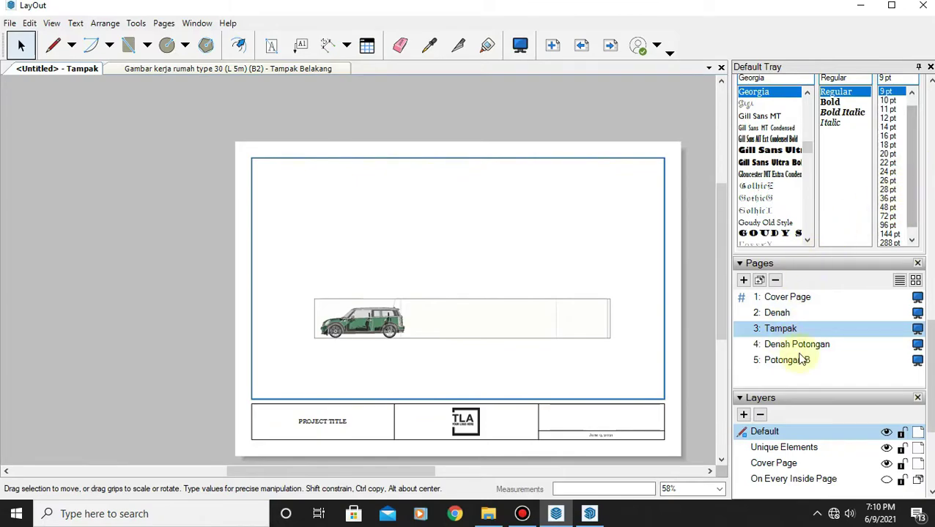
mouse_move(929, 353)
mouse_down()
mouse_move(930, 261)
mouse_move(930, 407)
mouse_move(930, 344)
mouse_up()
click(390, 308)
right_click(388, 307)
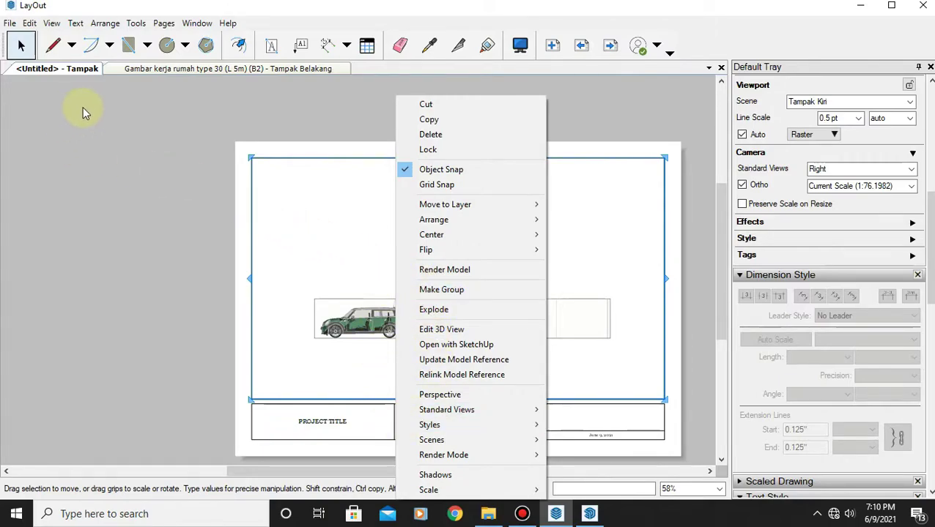
click(14, 24)
click(173, 176)
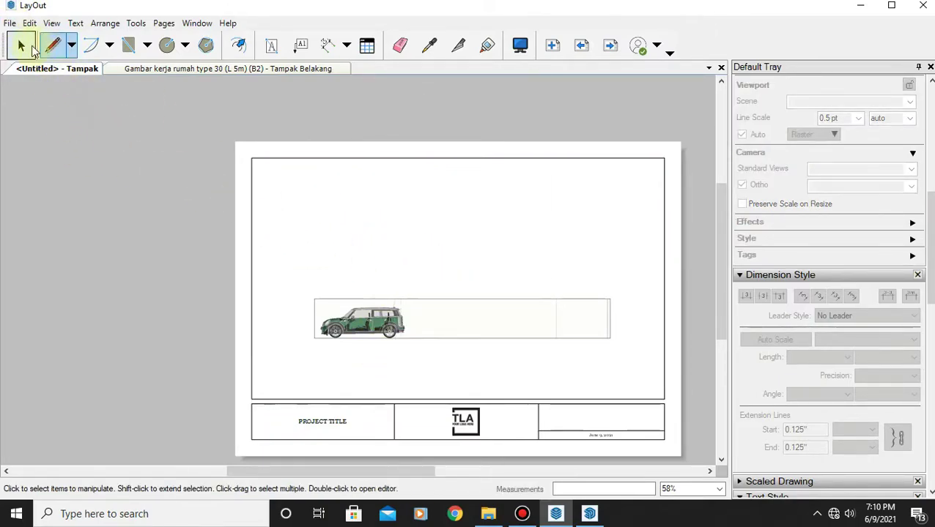
click(434, 284)
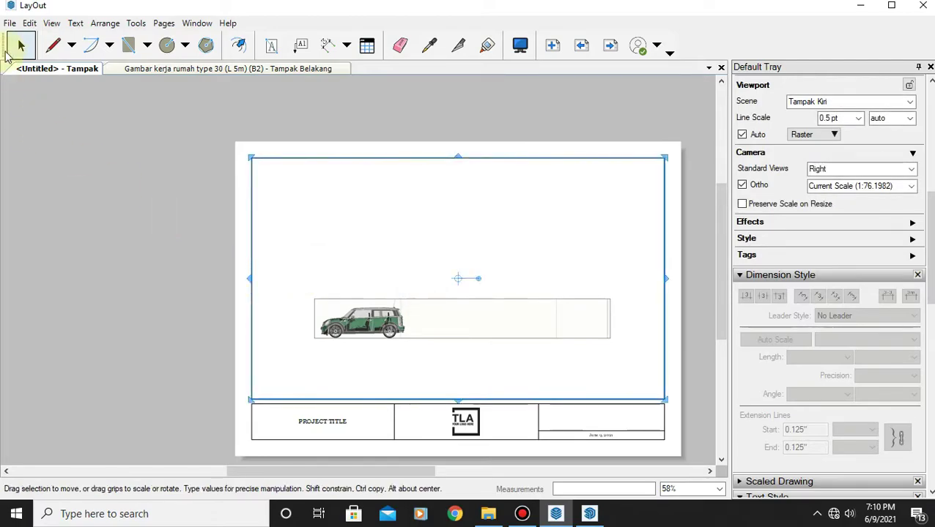
Step: Select the Rumah type 30.skp reference in Document Setup, then go to SketchUp
click(10, 22)
click(87, 267)
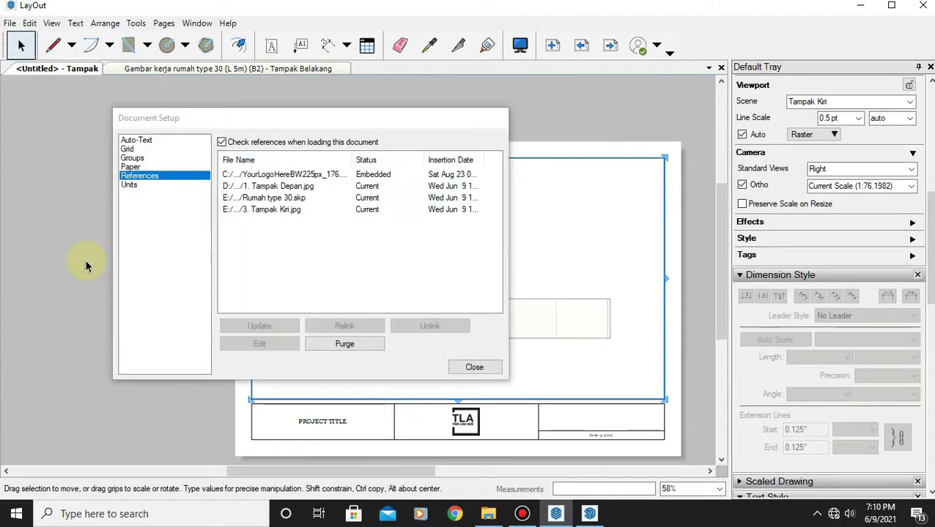
click(262, 198)
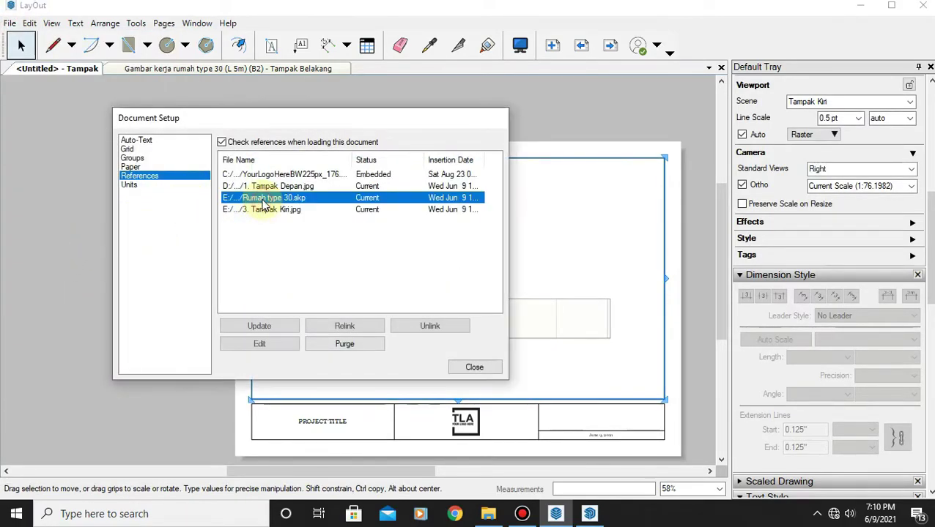
click(555, 515)
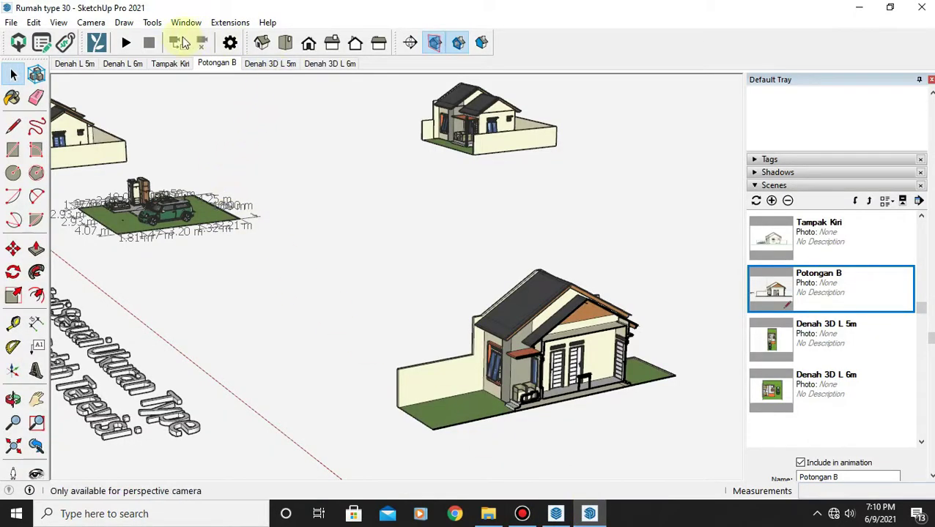
Step: From the Tampak Kiri scene, move the house down beside the car
click(174, 66)
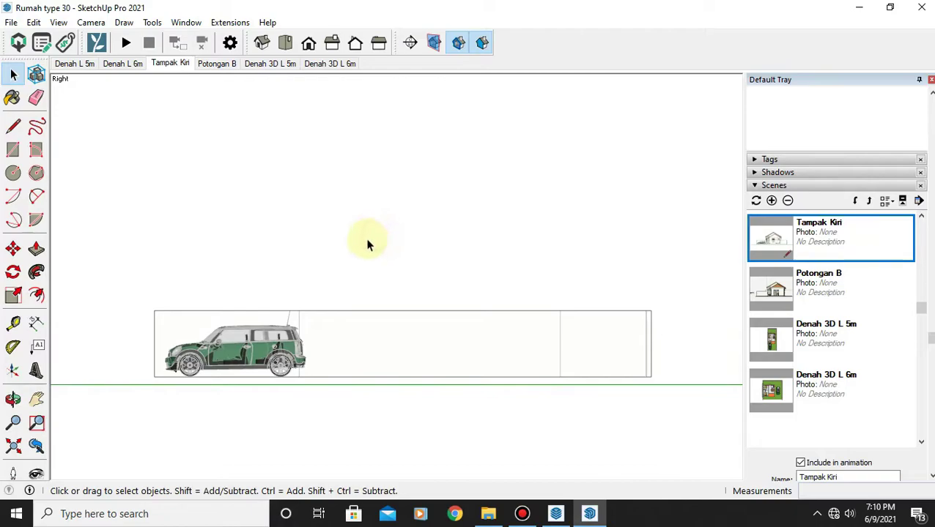
scroll(367, 245, down, 3)
mouse_move(389, 327)
middle_down()
mouse_move(448, 361)
mouse_move(451, 348)
middle_up()
drag(411, 302, 512, 227)
mouse_move(478, 277)
middle_down()
mouse_move(485, 356)
mouse_move(478, 295)
middle_up()
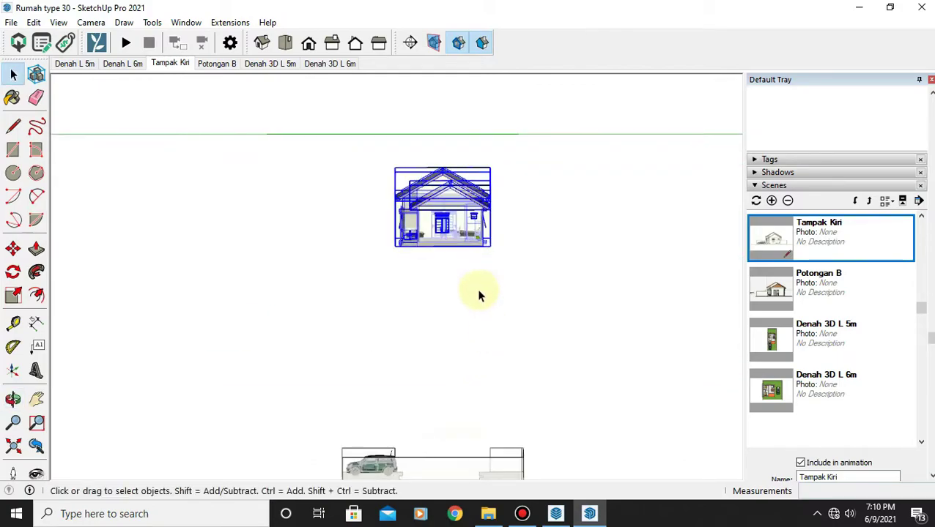
key(m)
click(482, 246)
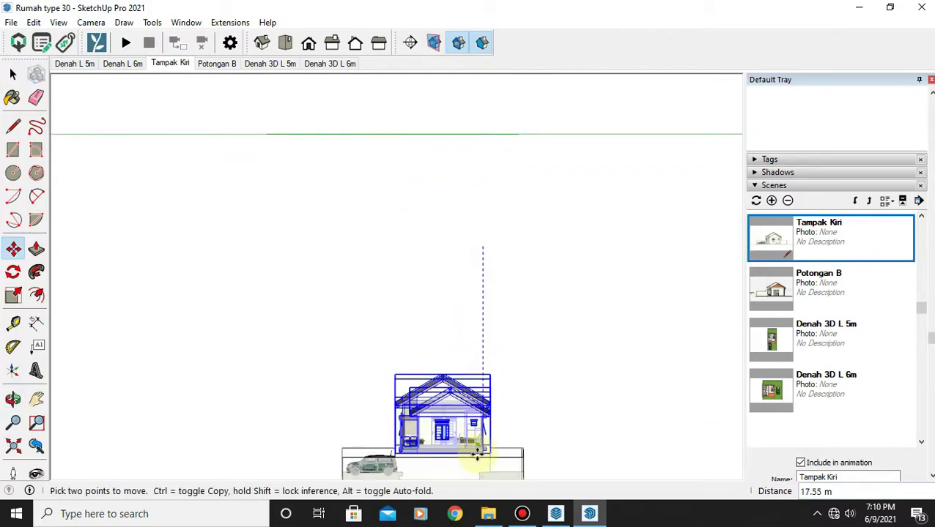
key(Escape)
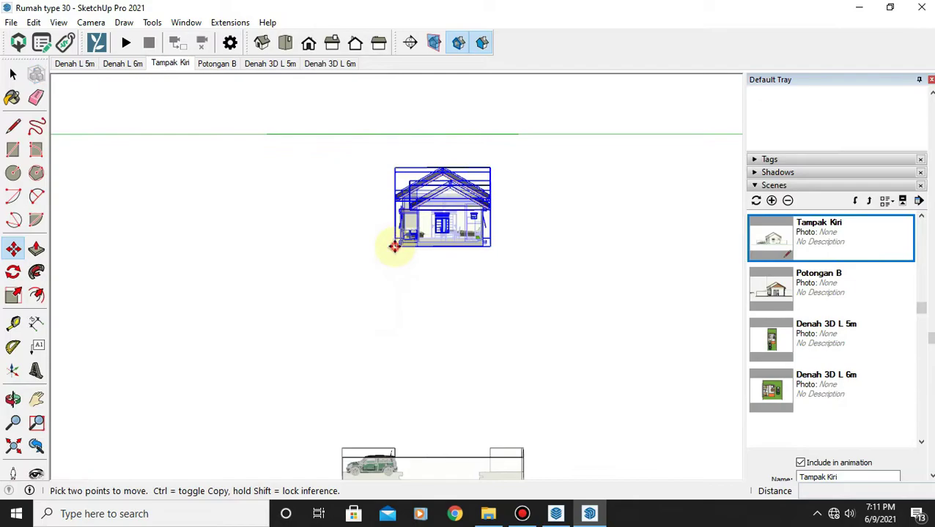
click(394, 247)
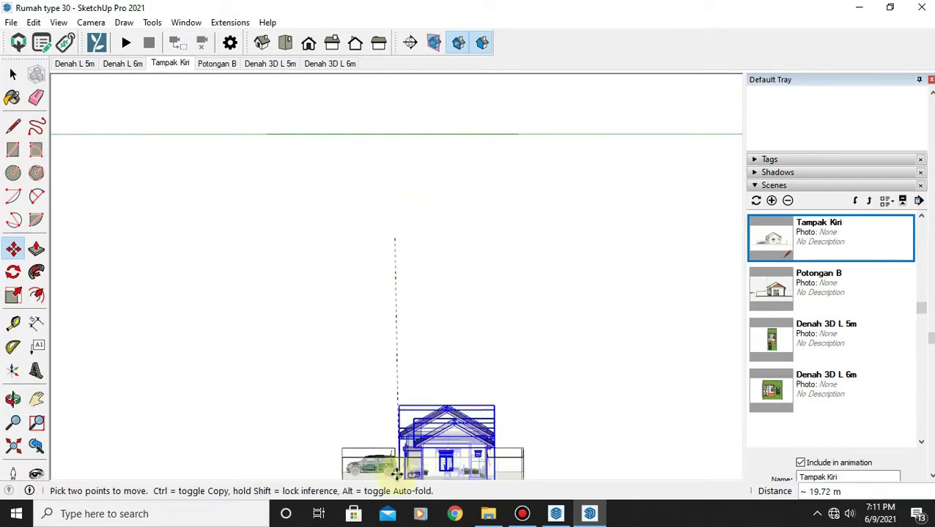
Step: Update the Tampak Kiri scene with the house's new position
middle_drag(394, 469, 394, 263)
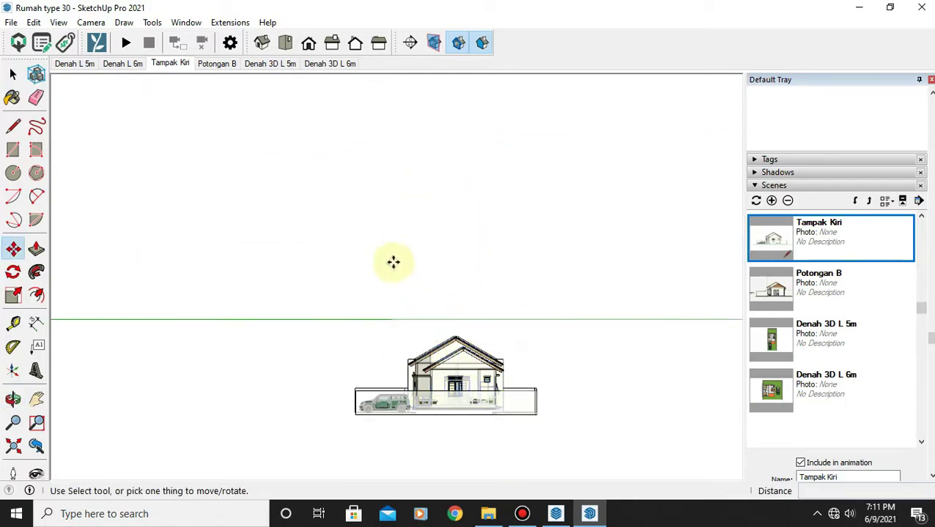
scroll(440, 359, up, 3)
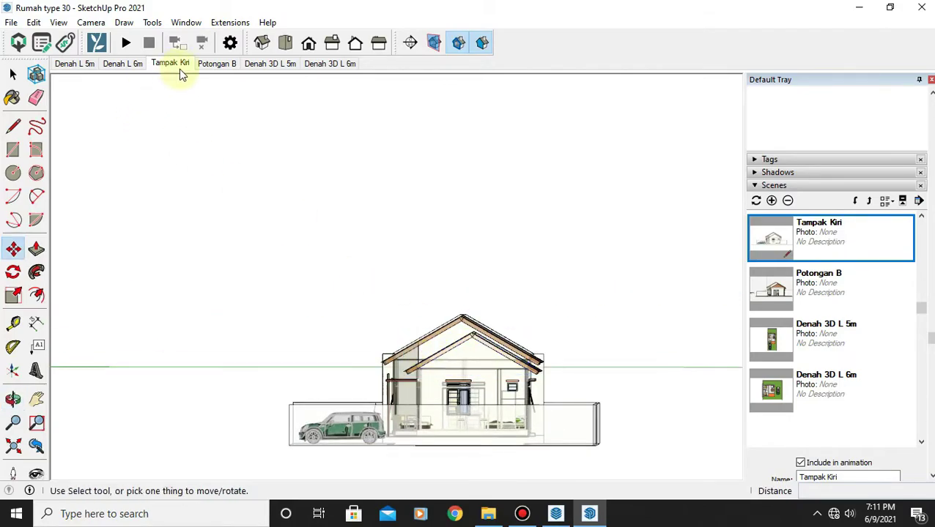
click(175, 65)
right_click(178, 64)
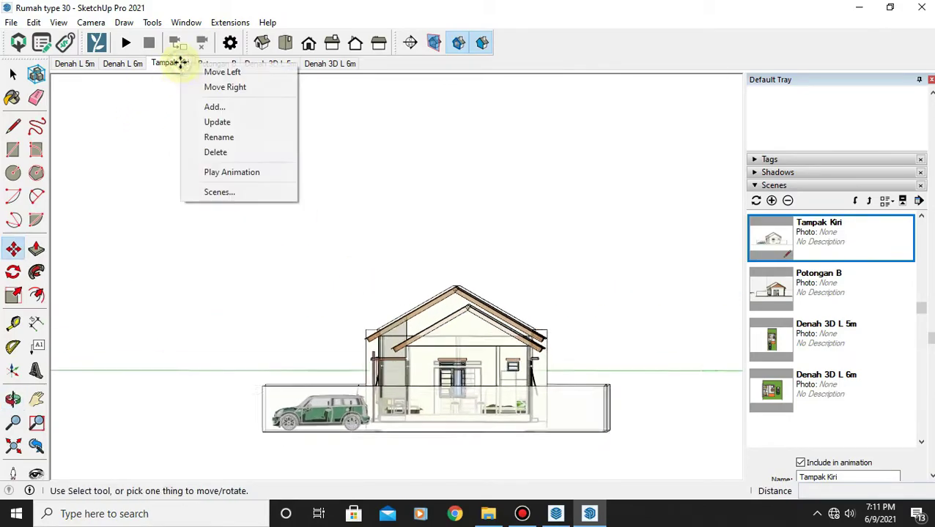
click(229, 123)
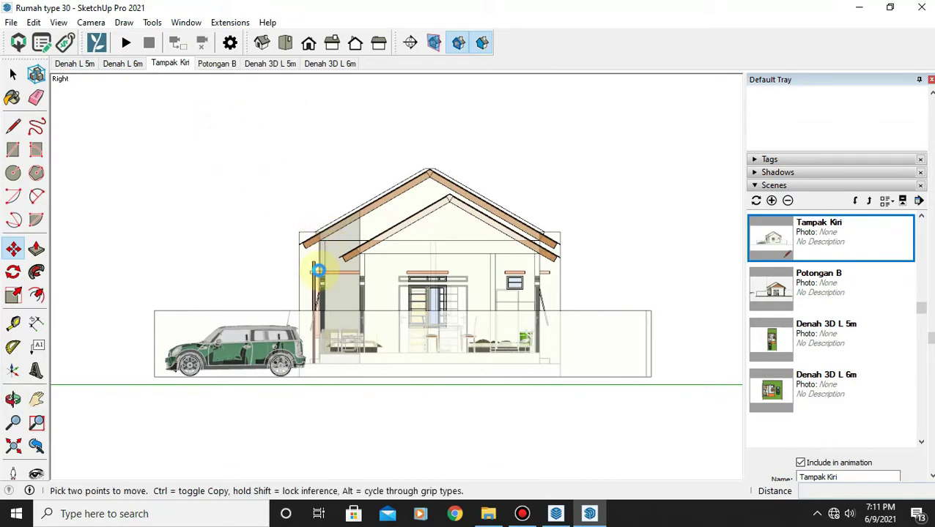
Step: Update the Rumah type 30.skp reference in LayOut's Document Setup
click(555, 514)
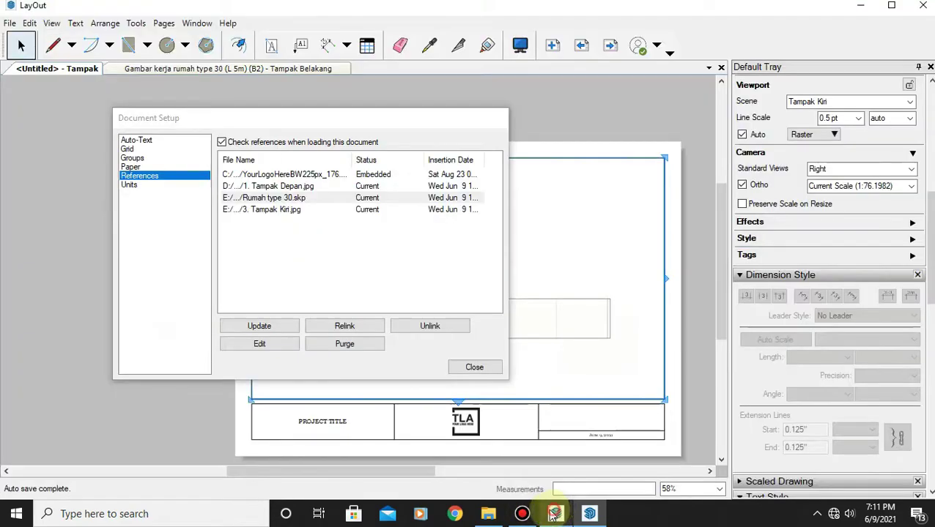
click(462, 375)
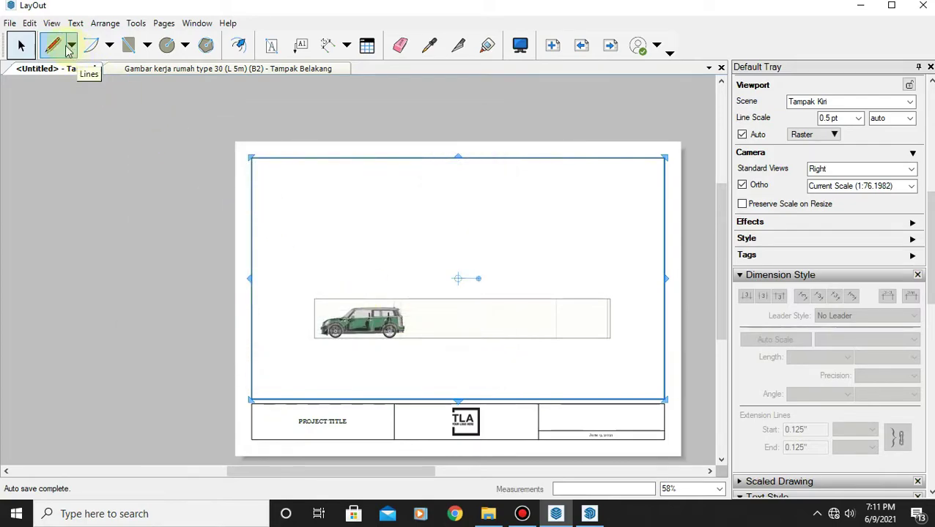
click(10, 23)
click(59, 268)
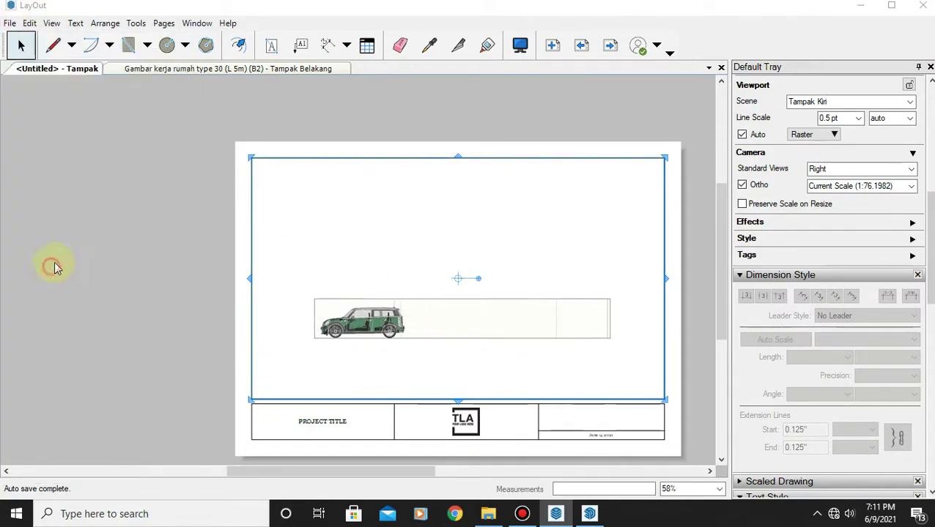
click(195, 108)
click(169, 237)
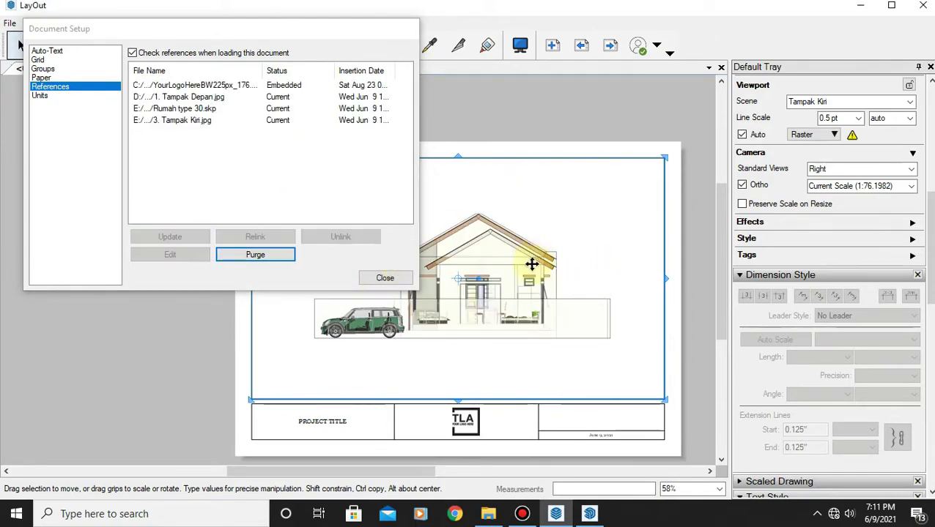
click(388, 278)
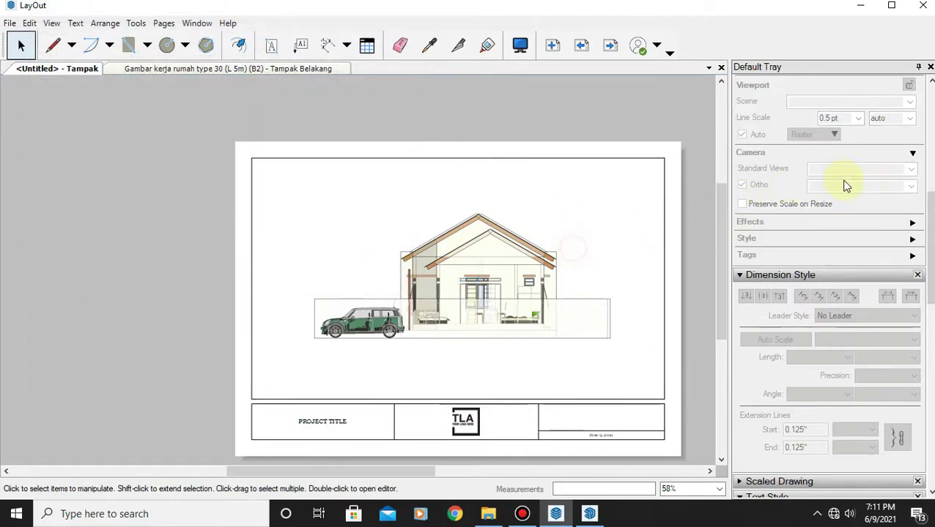
Step: Go to page 2, Denah, in the Pages panel
drag(932, 217, 932, 361)
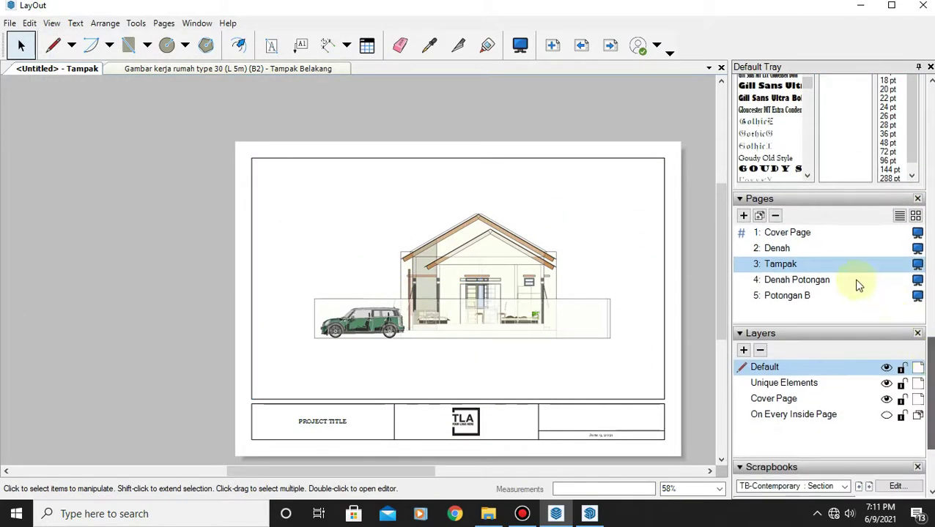
click(769, 248)
click(784, 232)
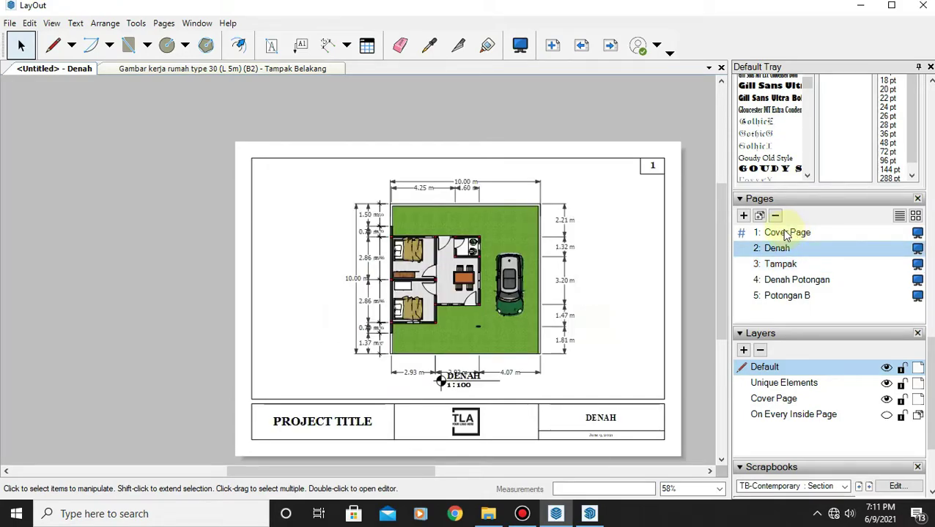
Step: Open page 9, Potongan B, of the 'Gambar kerja rumah type 30' drawing set
scroll(469, 261, up, 3)
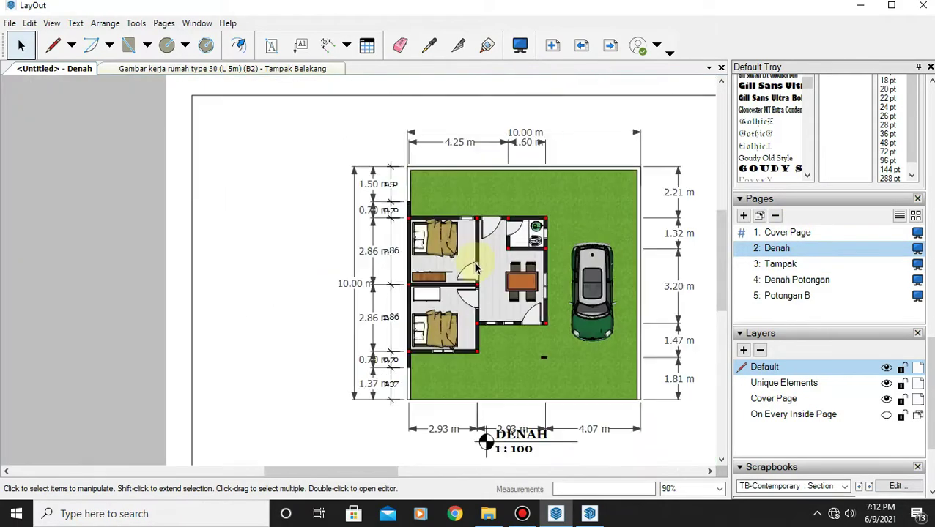
scroll(469, 261, down, 3)
click(778, 261)
click(781, 280)
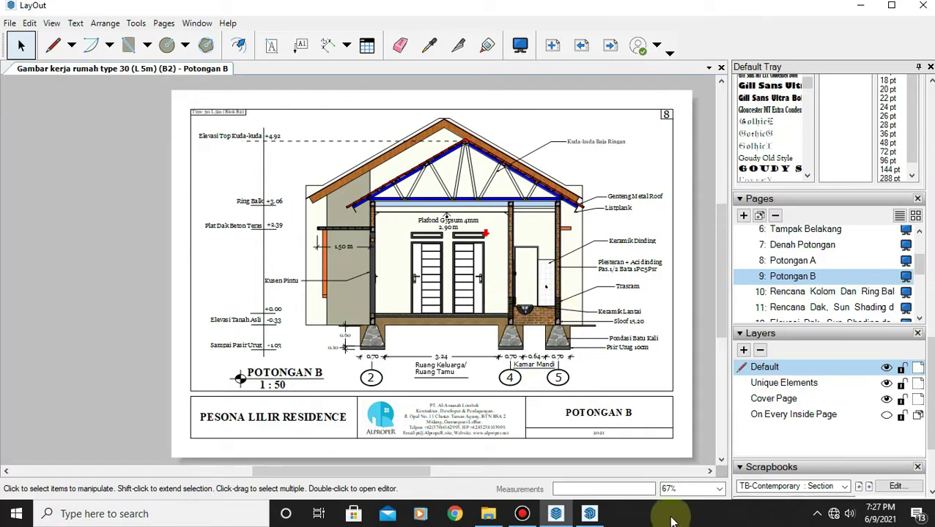
Step: In SketchUp's Potongan B scene, orbit and zoom to view the roof truss section
click(589, 515)
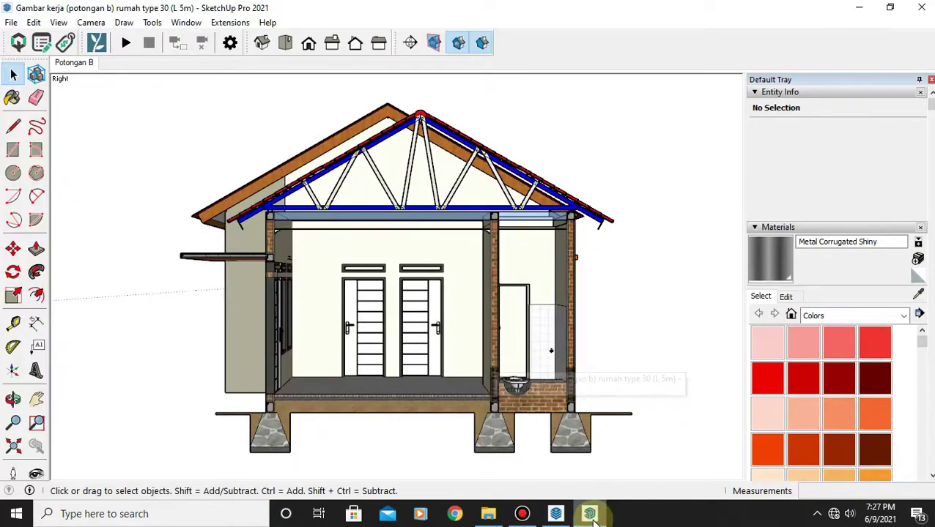
middle_drag(439, 293, 492, 302)
scroll(454, 290, down, 3)
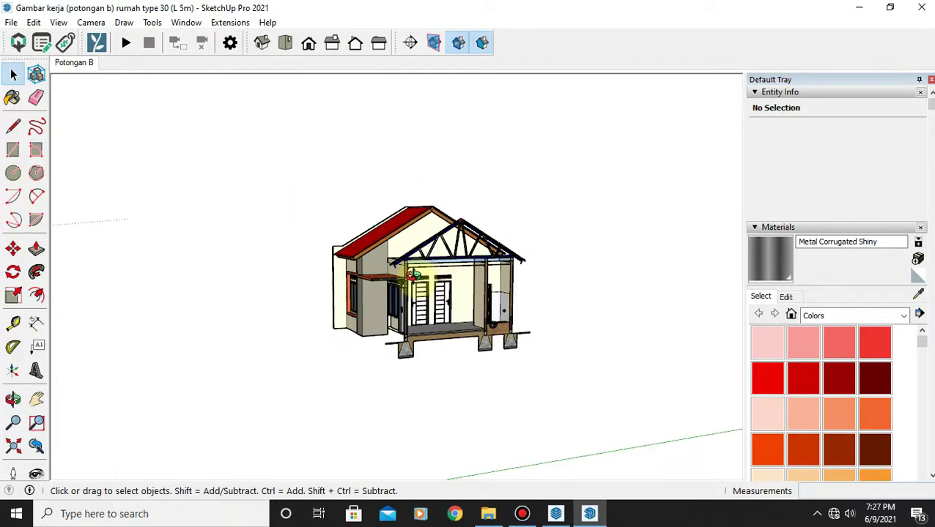
middle_drag(411, 273, 670, 273)
scroll(403, 273, up, 3)
scroll(454, 267, up, 3)
mouse_move(454, 268)
middle_down()
mouse_move(281, 298)
mouse_move(388, 293)
mouse_move(387, 191)
mouse_move(246, 209)
middle_up()
scroll(388, 292, down, 2)
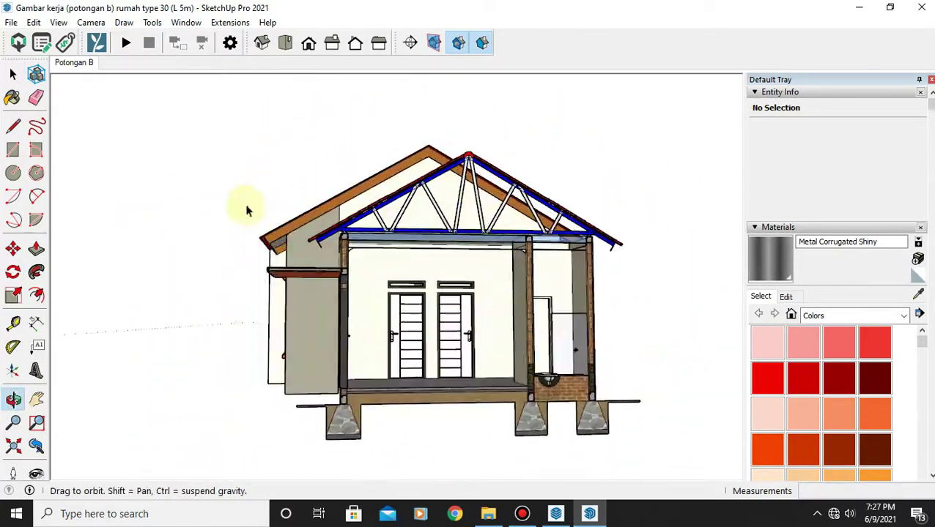
scroll(350, 302, up, 3)
scroll(442, 190, up, 2)
scroll(450, 373, up, 3)
Step: Orbit around the cut-open house, from under the front wall to frontal truss views
mouse_move(450, 374)
middle_down()
mouse_move(798, 376)
mouse_move(633, 355)
mouse_move(782, 317)
mouse_move(641, 359)
middle_up()
scroll(641, 359, down, 3)
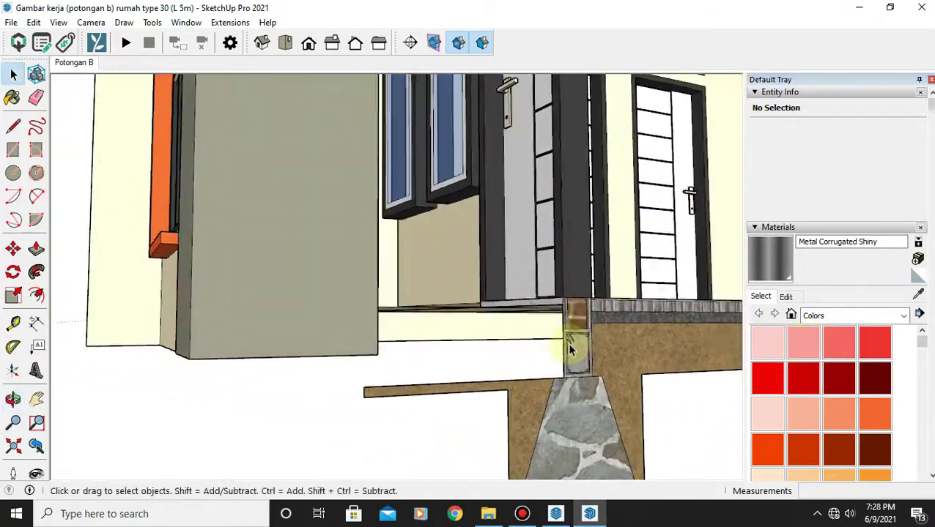
scroll(586, 341, down, 2)
mouse_move(589, 340)
middle_down()
mouse_move(311, 289)
mouse_move(175, 300)
mouse_move(271, 323)
mouse_move(326, 298)
mouse_move(640, 330)
mouse_move(365, 300)
mouse_move(547, 285)
mouse_move(400, 309)
mouse_move(590, 317)
mouse_move(254, 313)
mouse_move(292, 313)
mouse_move(360, 280)
mouse_move(307, 318)
mouse_move(453, 309)
mouse_move(393, 303)
mouse_move(410, 304)
middle_up()
scroll(362, 288, down, 3)
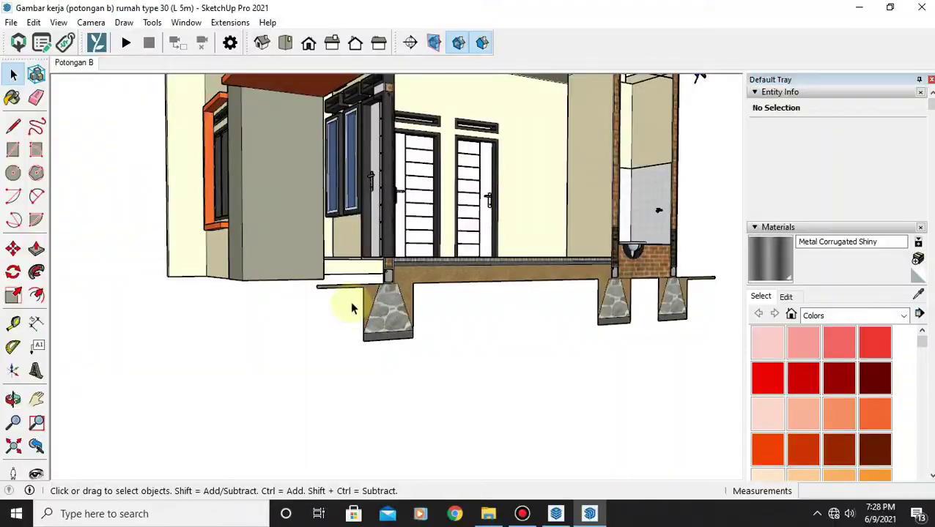
mouse_move(351, 307)
middle_down()
mouse_move(605, 250)
mouse_move(271, 286)
mouse_move(305, 261)
mouse_move(340, 372)
mouse_move(348, 326)
mouse_move(380, 317)
middle_up()
scroll(379, 317, down, 3)
scroll(424, 273, up, 2)
mouse_move(424, 273)
middle_down()
mouse_move(432, 281)
mouse_move(304, 282)
mouse_move(408, 244)
mouse_move(367, 301)
mouse_move(373, 290)
middle_up()
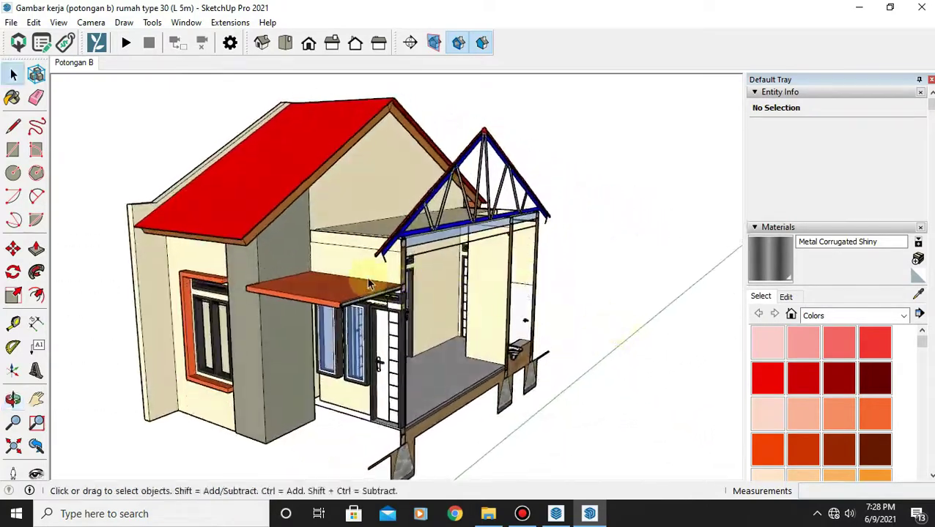
scroll(510, 337, up, 3)
scroll(509, 337, down, 3)
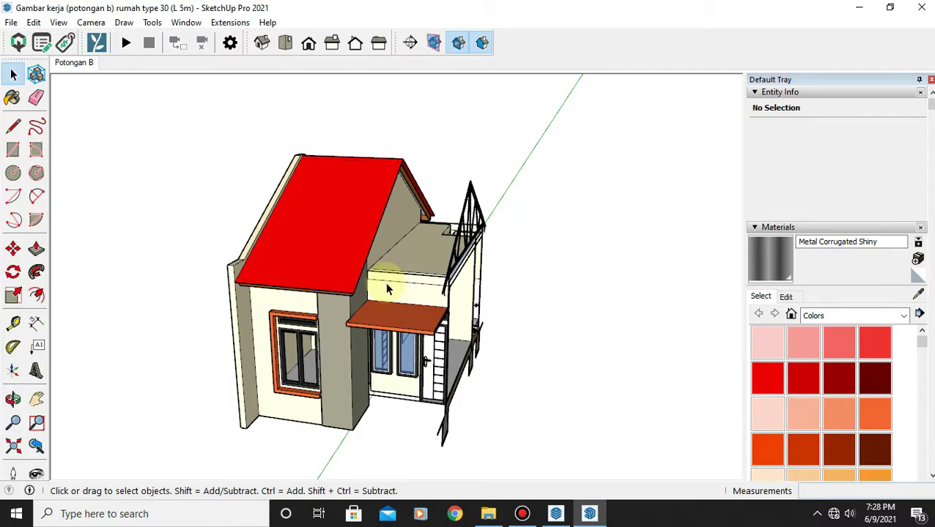
mouse_move(418, 281)
middle_down()
mouse_move(519, 259)
mouse_move(234, 215)
mouse_move(488, 306)
mouse_move(390, 153)
mouse_move(324, 266)
mouse_move(192, 205)
middle_up()
Step: Orbit close to a three-quarter view of the red roof and its trusses
click(410, 43)
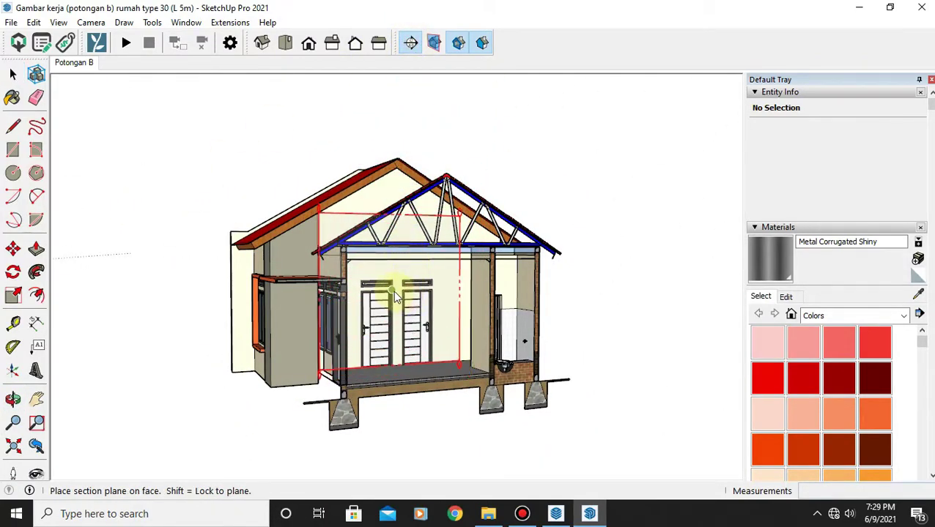
key(space)
middle_drag(351, 264, 449, 316)
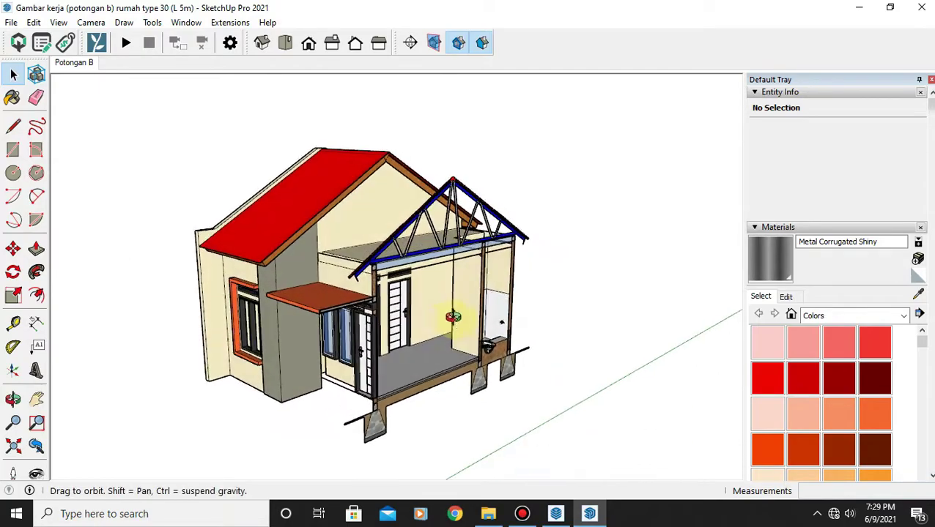
mouse_move(316, 246)
shift+middle_down()
mouse_move(521, 320)
mouse_move(474, 271)
shift+middle_up()
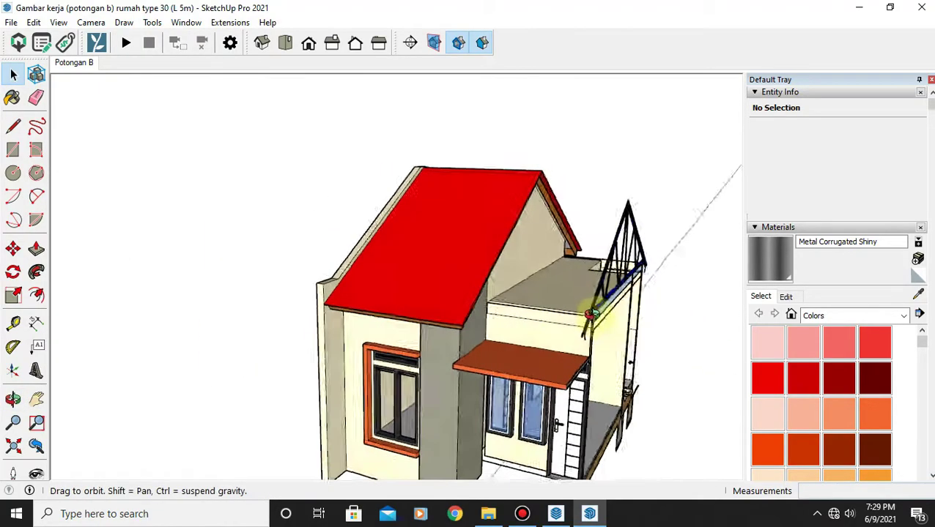
Step: Place a section plane on the gable face, keeping the default name Section 1
click(435, 45)
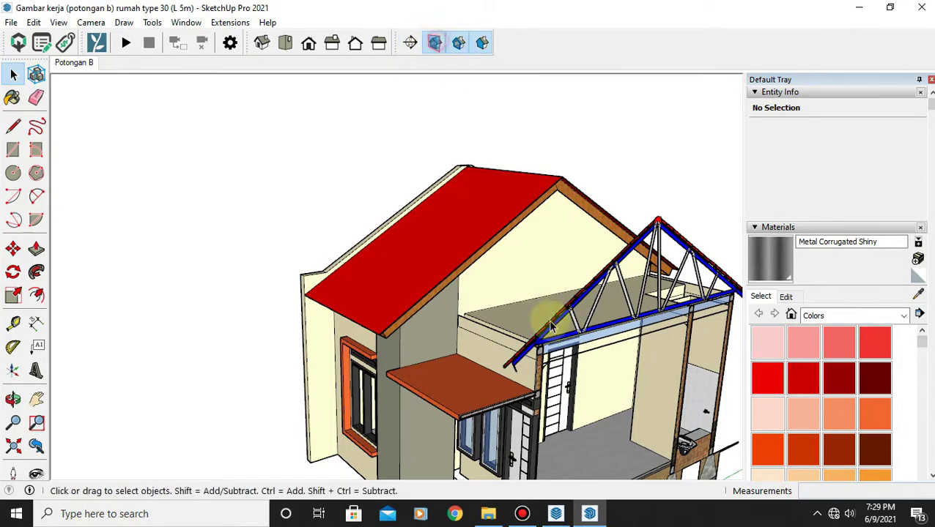
click(410, 43)
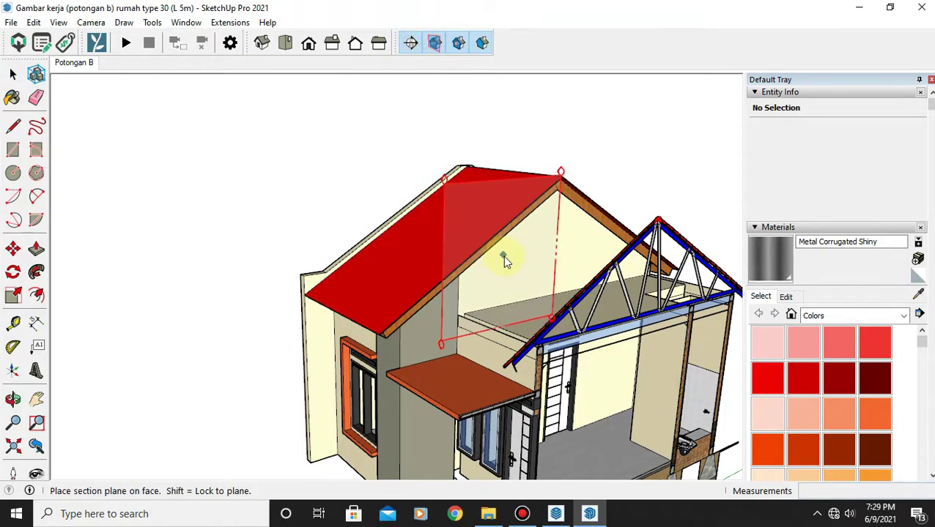
click(498, 262)
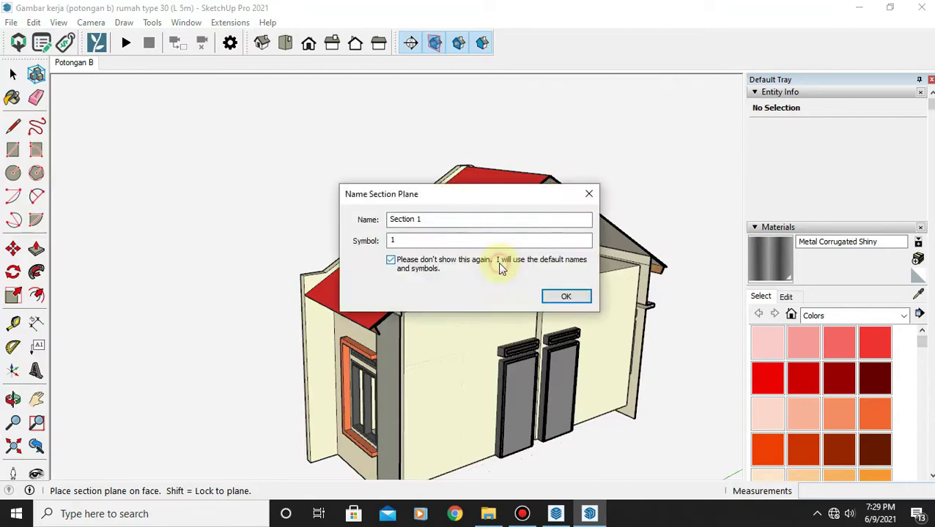
click(563, 295)
Step: Move the Section 1 plane away from the house
scroll(498, 335, down, 3)
scroll(536, 349, down, 2)
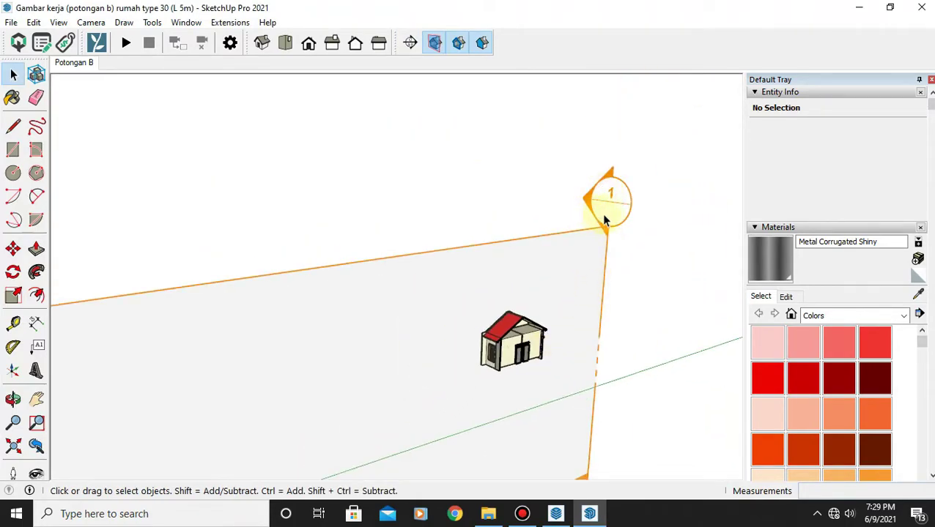
key(m)
click(605, 199)
click(615, 202)
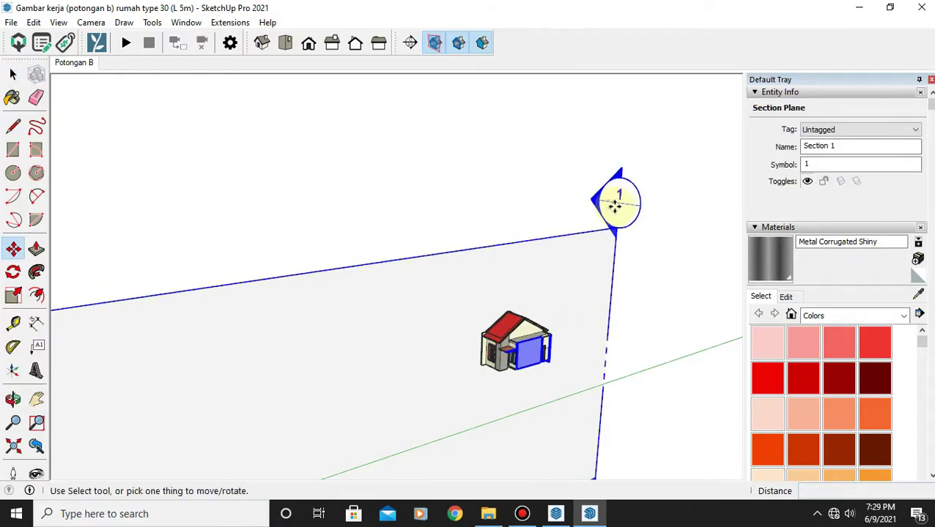
Step: Toggle section plane outlines and section cuts so the house displays cut open
click(434, 42)
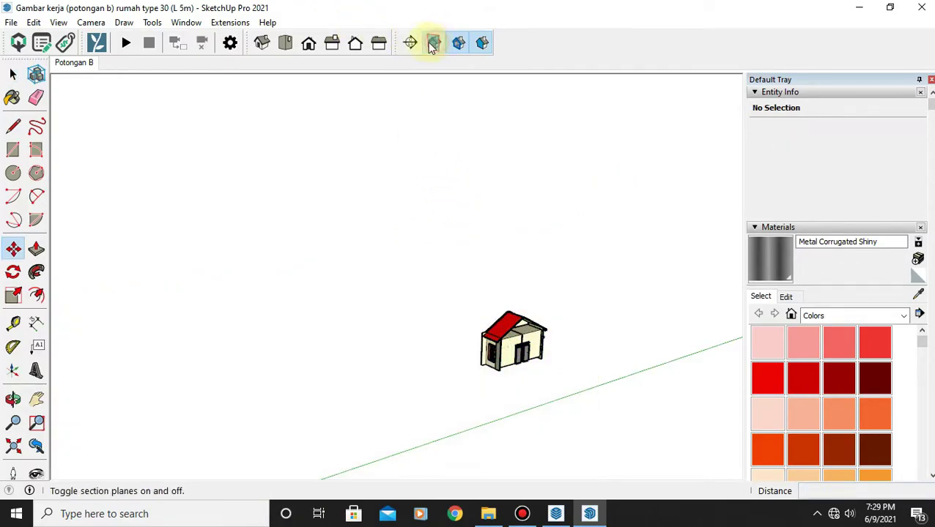
scroll(544, 386, up, 3)
click(413, 42)
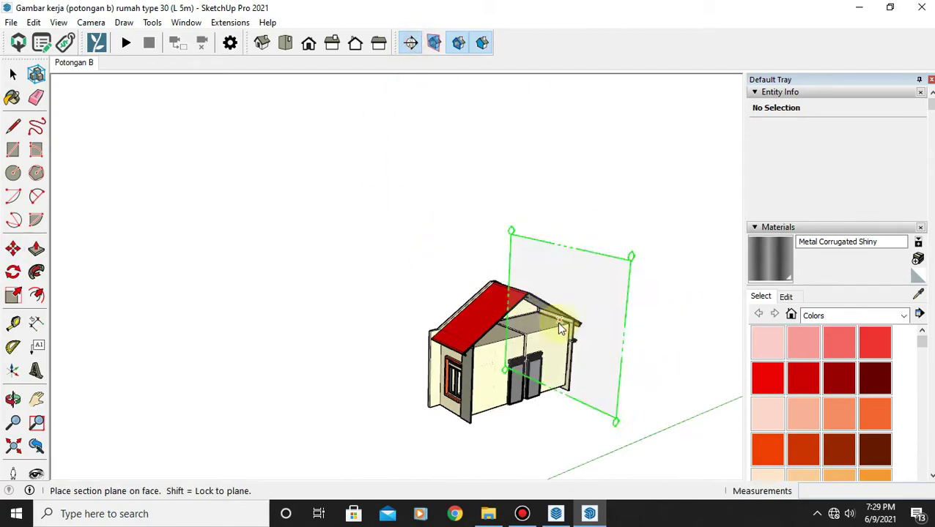
key(m)
scroll(537, 337, up, 2)
click(435, 41)
click(458, 42)
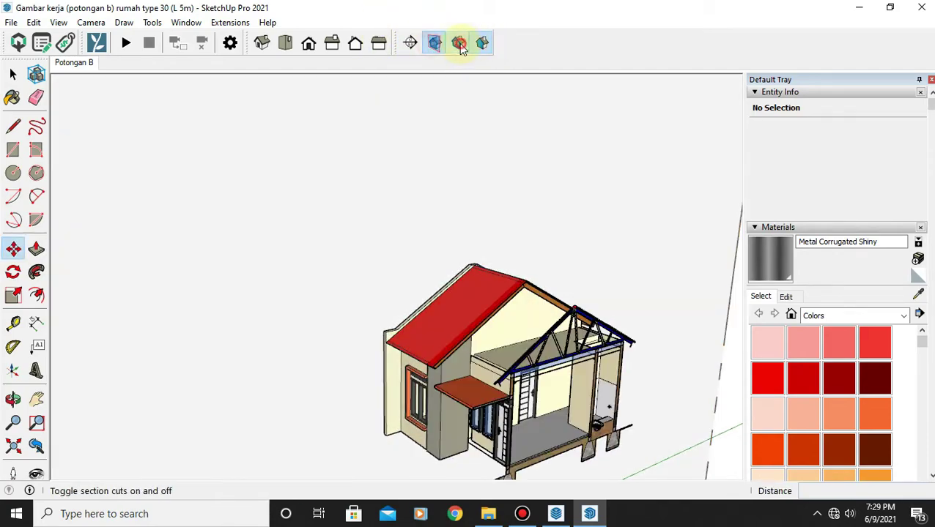
scroll(481, 416, up, 2)
Step: Inspect the stone footings from low and frontal views, then return to LayOut's Potongan B page
mouse_move(481, 416)
middle_down()
mouse_move(408, 455)
mouse_move(797, 297)
mouse_move(689, 354)
mouse_move(496, 328)
mouse_move(371, 177)
mouse_move(476, 382)
mouse_move(767, 383)
mouse_move(515, 407)
mouse_move(328, 371)
mouse_move(620, 432)
mouse_move(397, 369)
middle_up()
key(m)
scroll(476, 382, up, 2)
scroll(396, 369, up, 2)
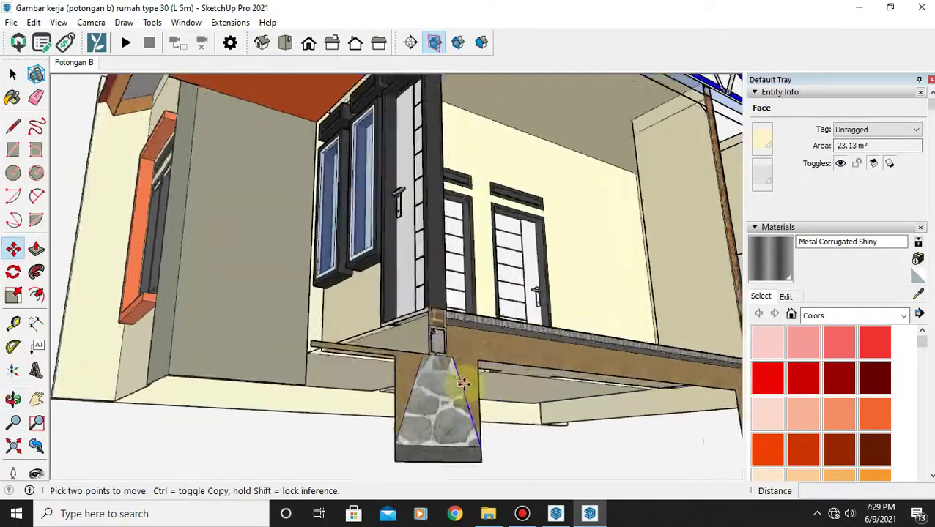
scroll(459, 380, up, 1)
scroll(410, 322, up, 1)
scroll(265, 325, up, 1)
scroll(265, 325, down, 3)
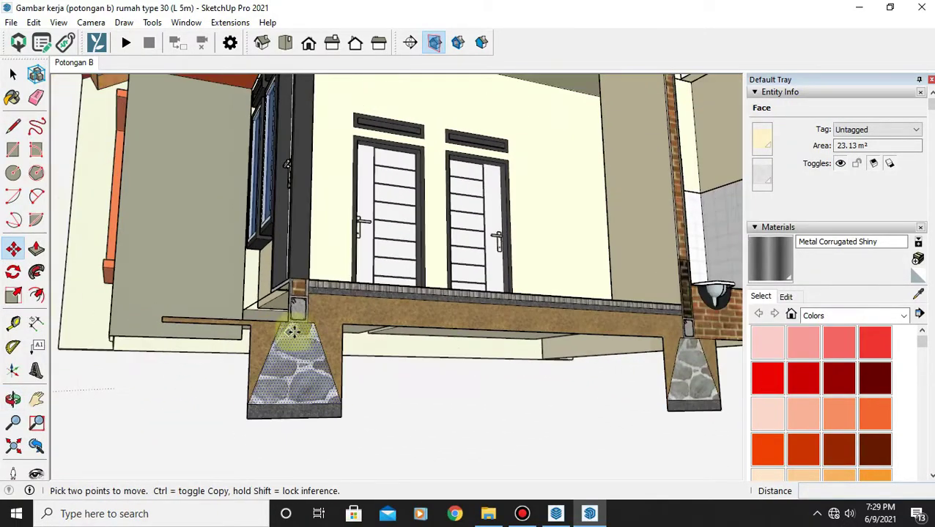
scroll(292, 328, down, 2)
mouse_move(303, 323)
middle_down()
mouse_move(480, 338)
mouse_move(421, 337)
mouse_move(493, 448)
middle_up()
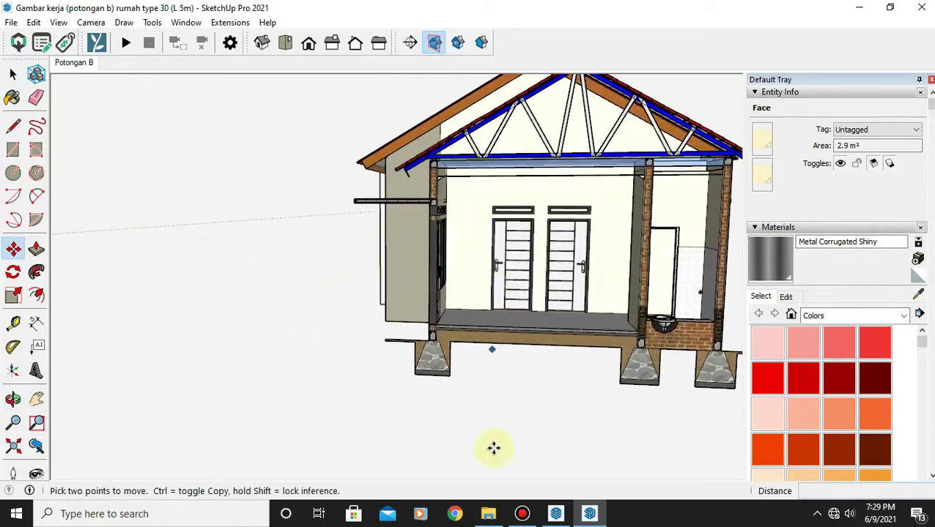
click(556, 514)
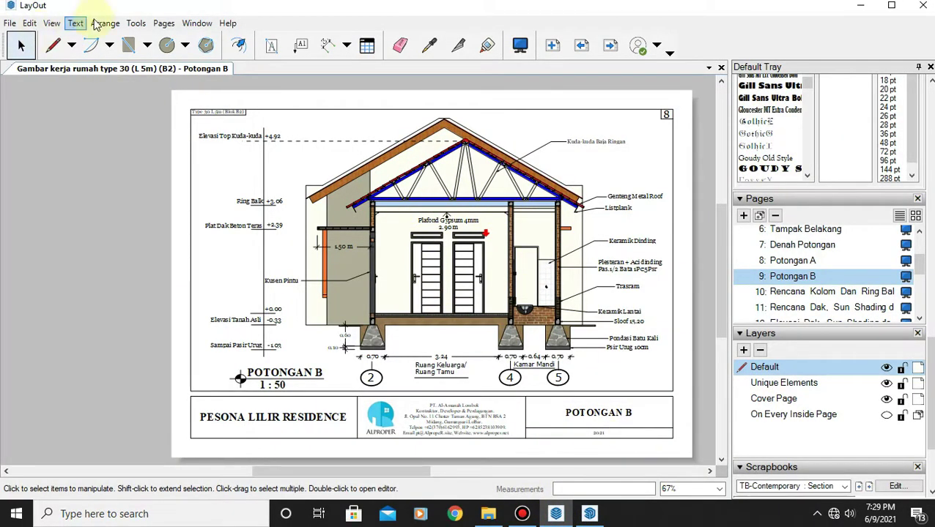
Step: Add a leader label anchored on the roof edge of the Potongan B section
click(299, 47)
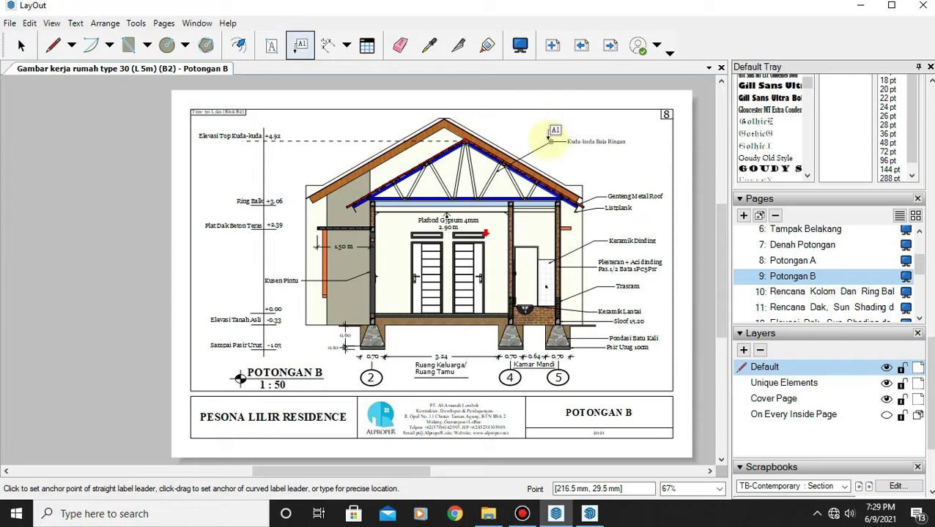
click(271, 46)
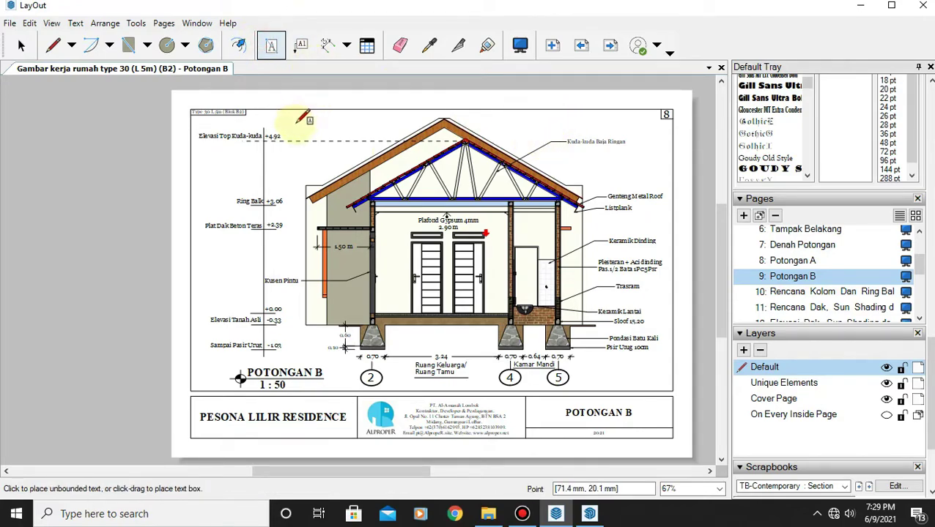
click(300, 46)
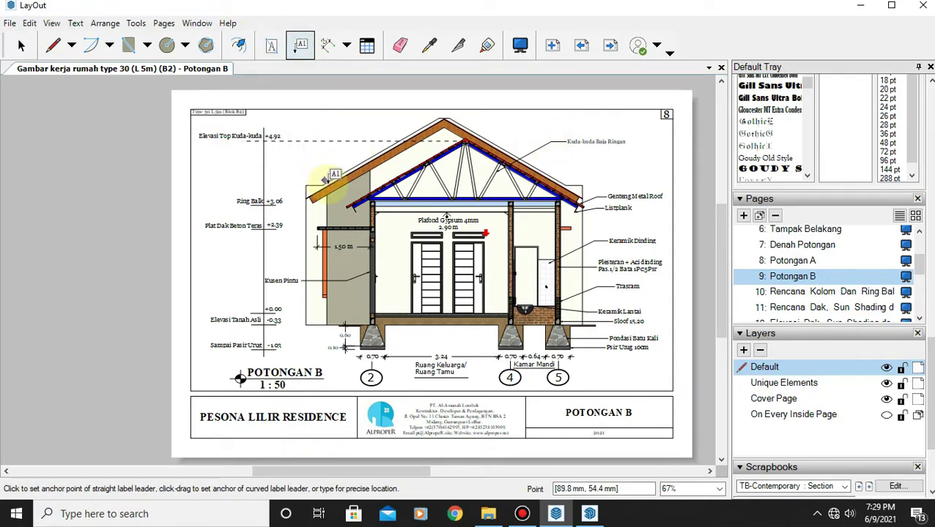
click(325, 180)
click(290, 155)
click(233, 153)
text(dddd)
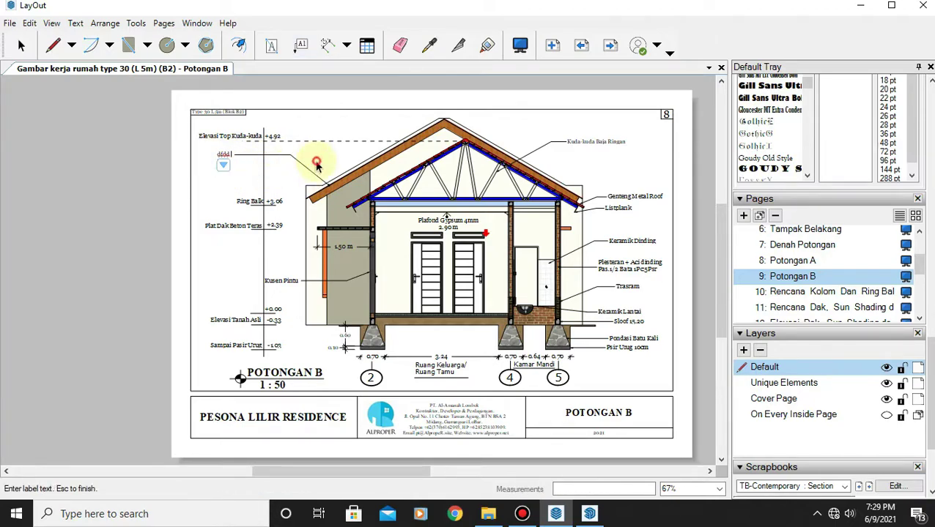
key(Escape)
Step: Add a second roof-edge leader label showing the edge length near the sheet top
click(387, 150)
click(346, 122)
click(310, 119)
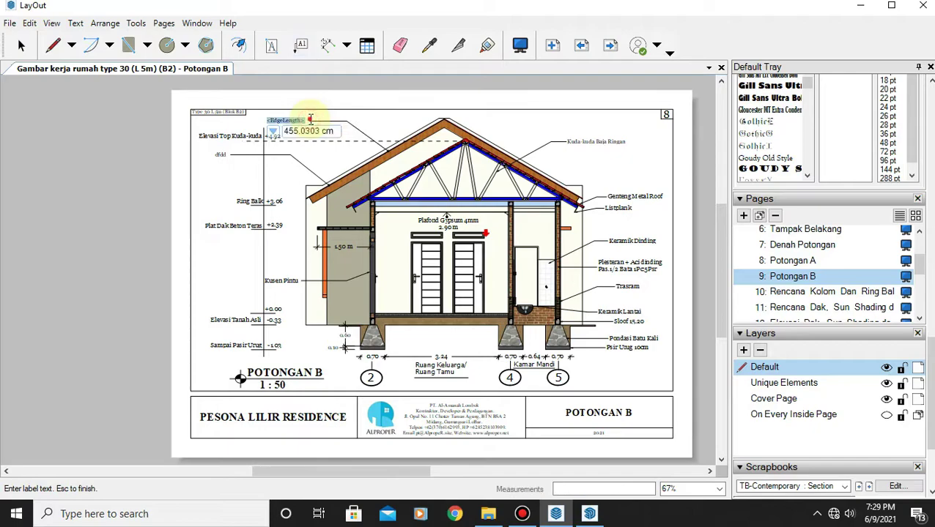
scroll(913, 130, up, 1)
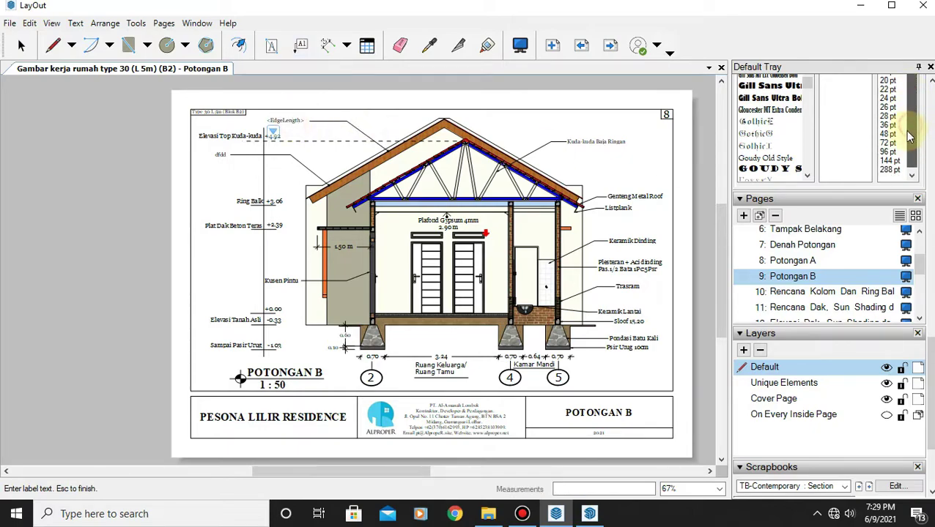
scroll(928, 162, up, 5)
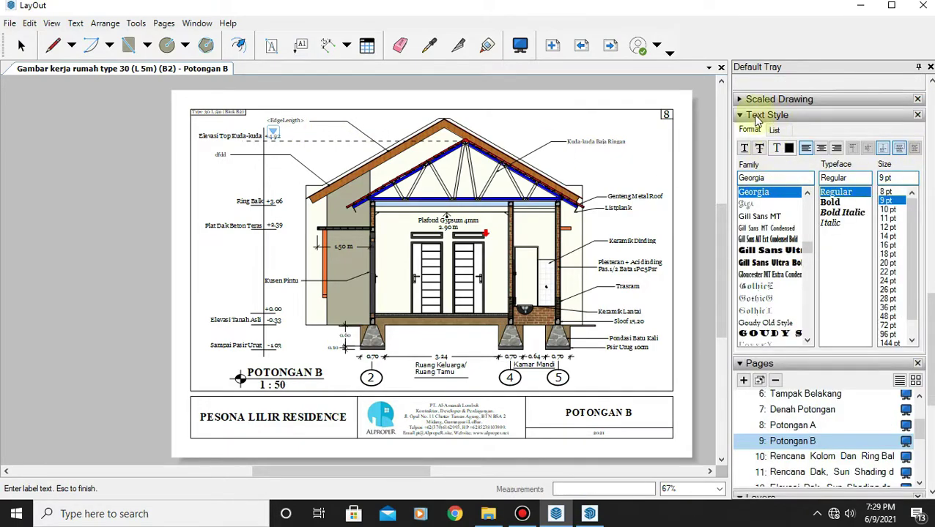
click(381, 120)
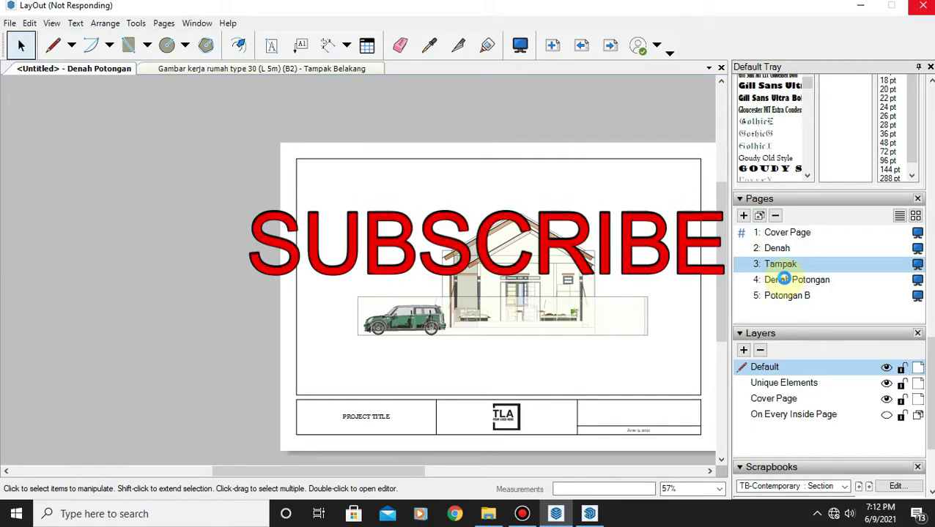
Step: Open page 4, Denah Potongan, with the dimensioned floor plan and A3 section marker
click(786, 285)
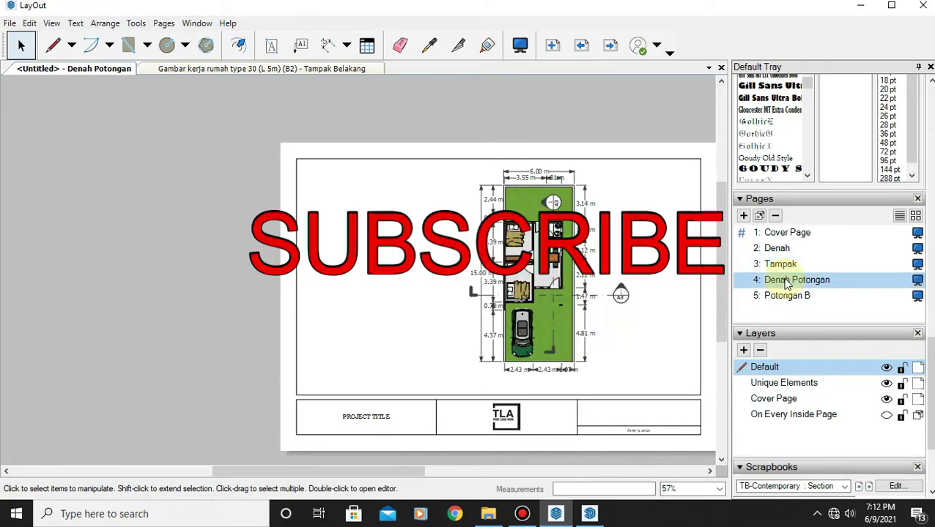